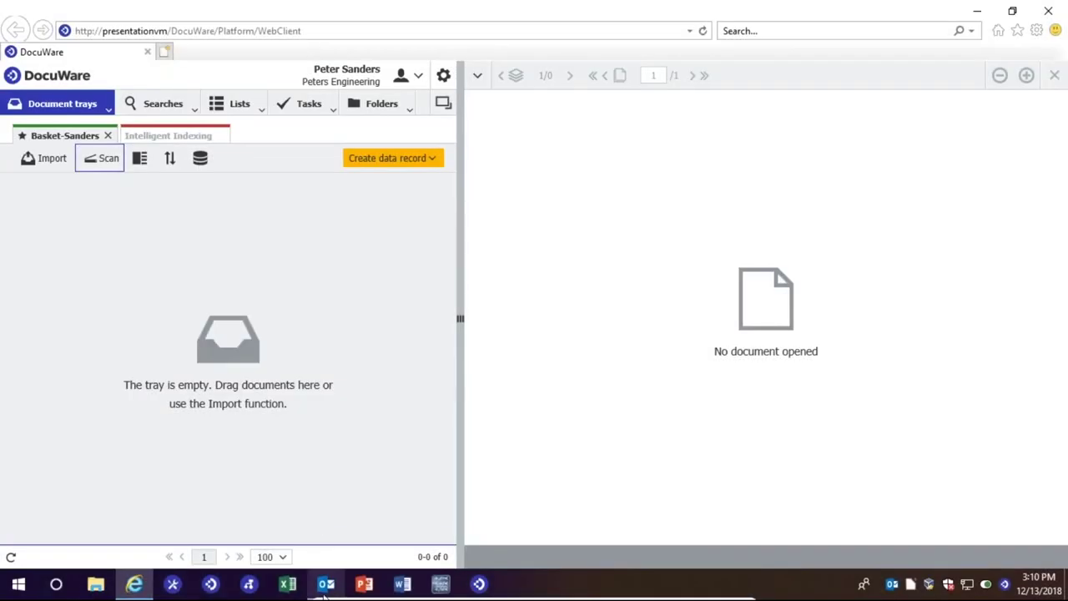
Switch to Outlook, view the Price list email in its own window and put that window away.
{"action": "mouse_move", "coordinate": [327, 584]}
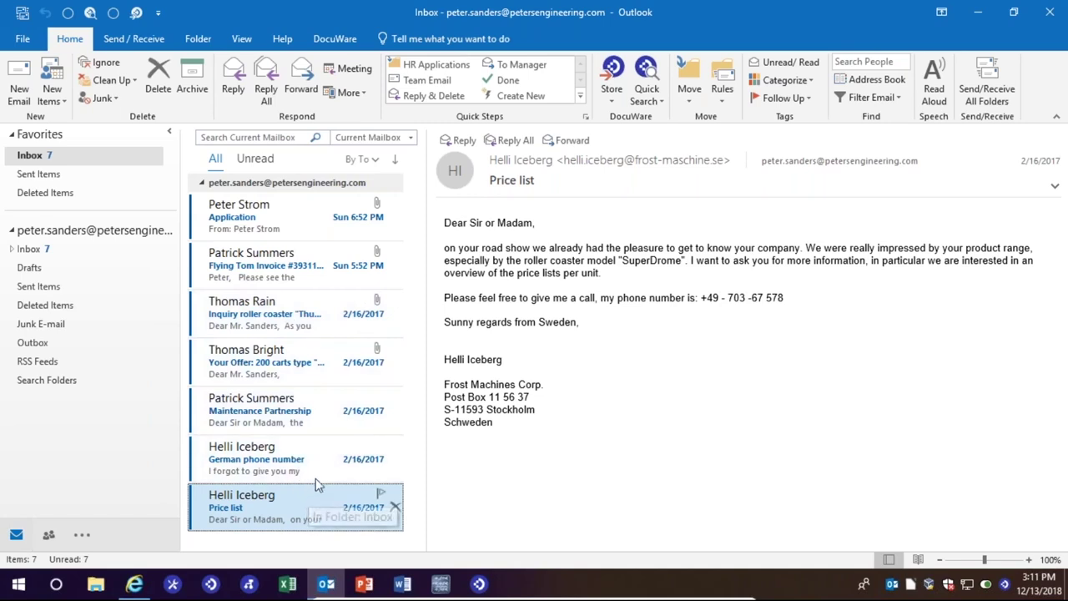
{"action": "double_click", "coordinate": [325, 523]}
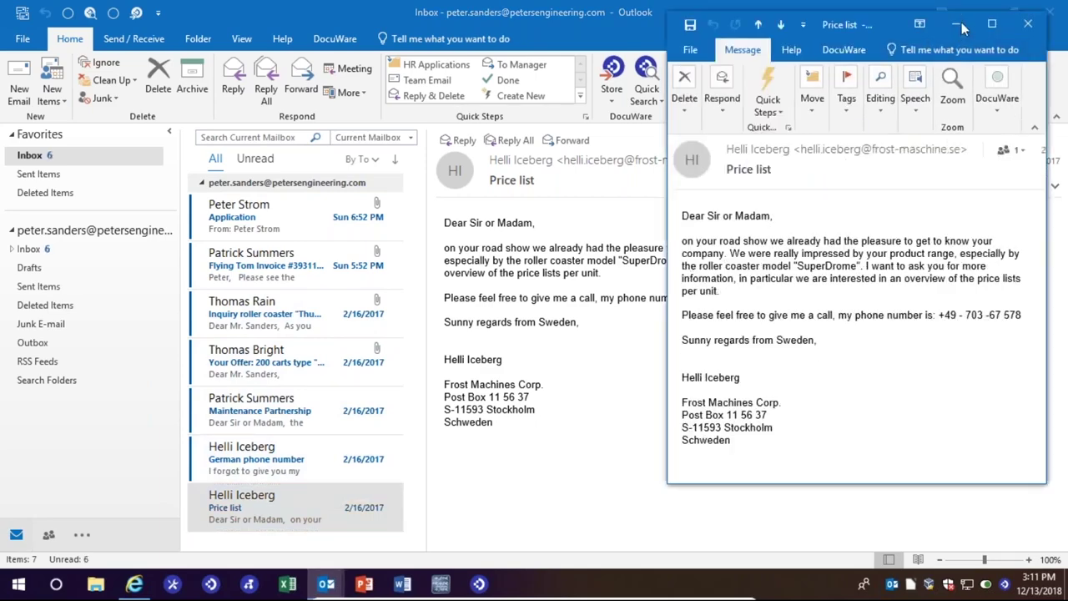
{"action": "left_click", "coordinate": [957, 24]}
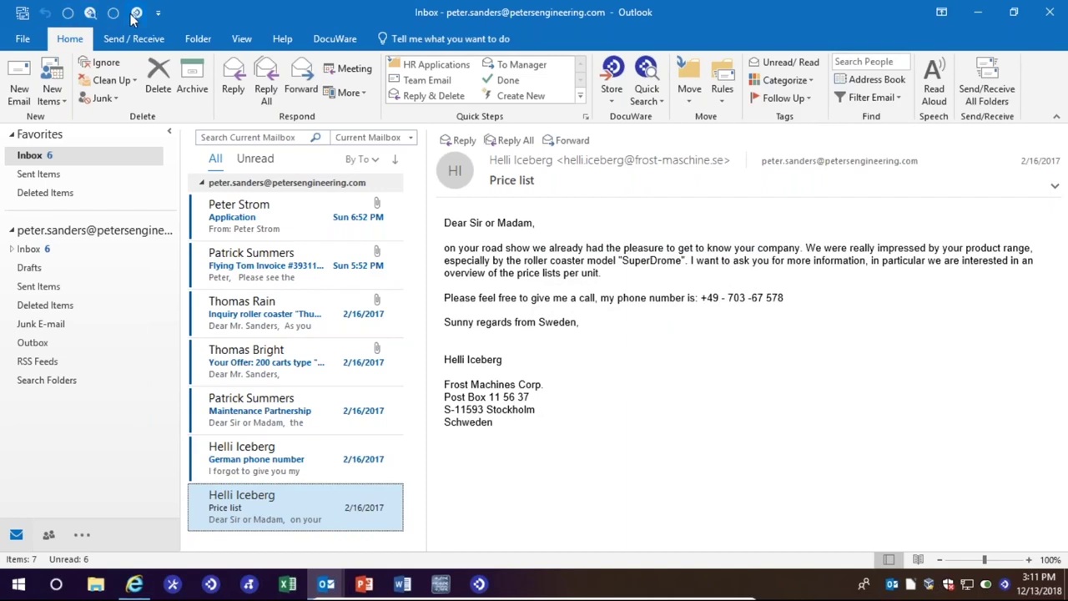
Examine the DocuWare commands available in Outlook and for the Price list email.
{"action": "left_click", "coordinate": [332, 42]}
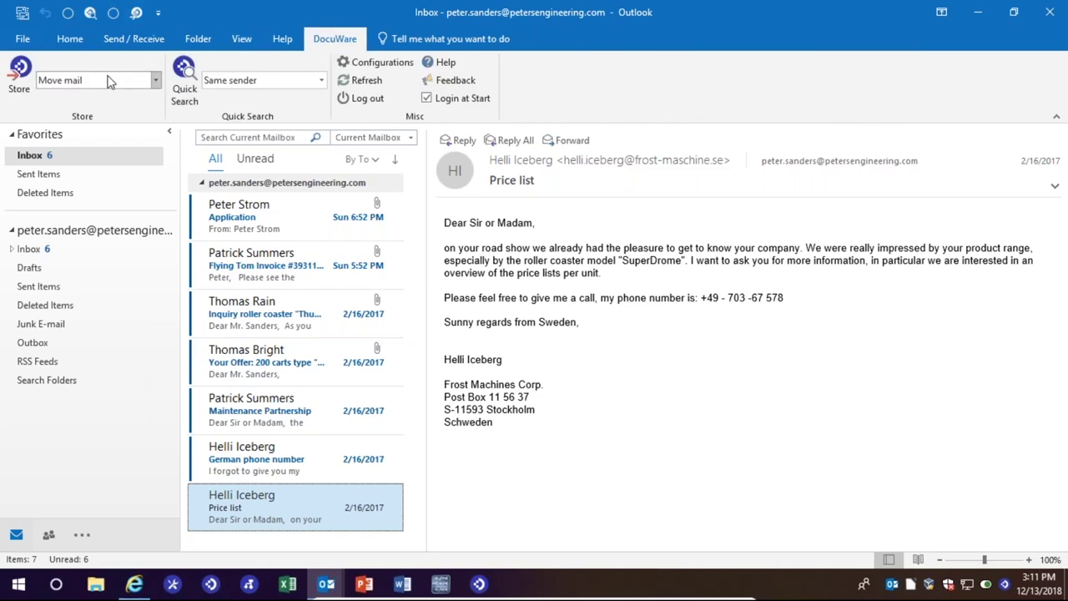
{"action": "left_click", "coordinate": [70, 42]}
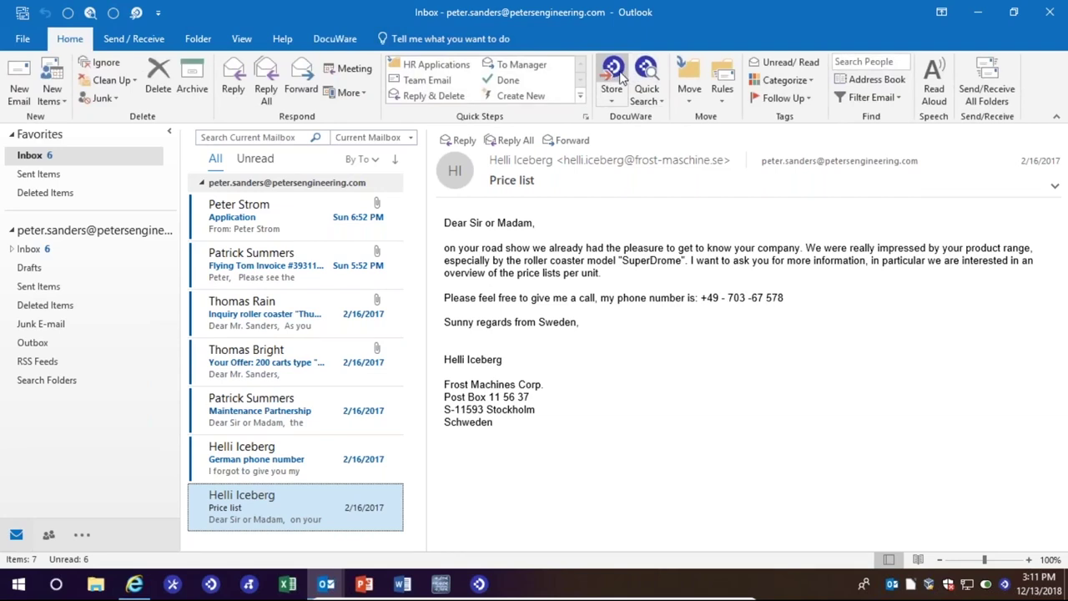
{"action": "right_click", "coordinate": [331, 501]}
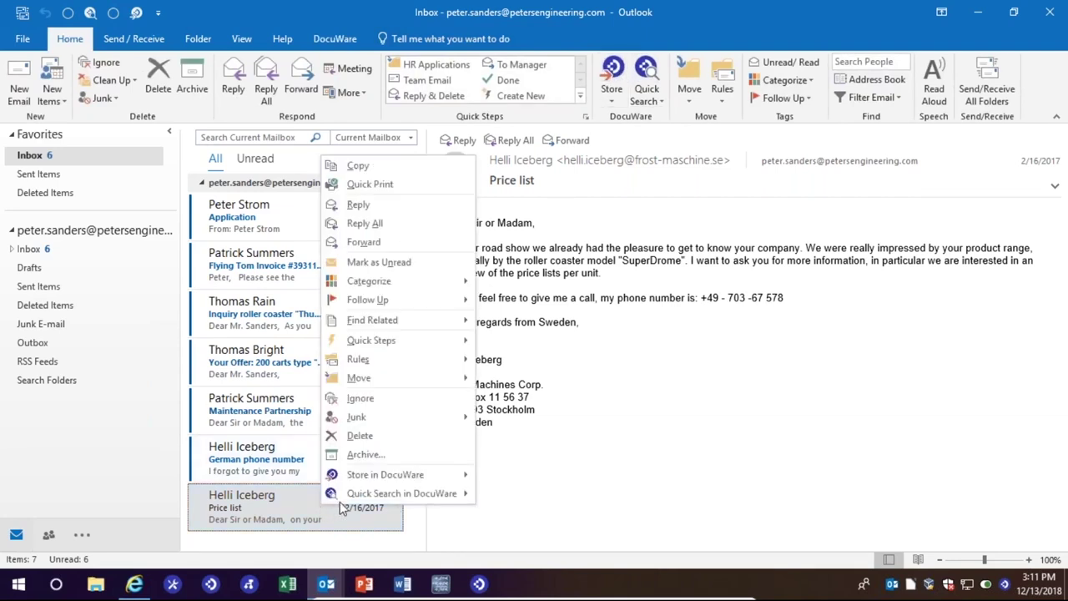
{"action": "mouse_move", "coordinate": [372, 484]}
{"action": "left_click", "coordinate": [148, 461]}
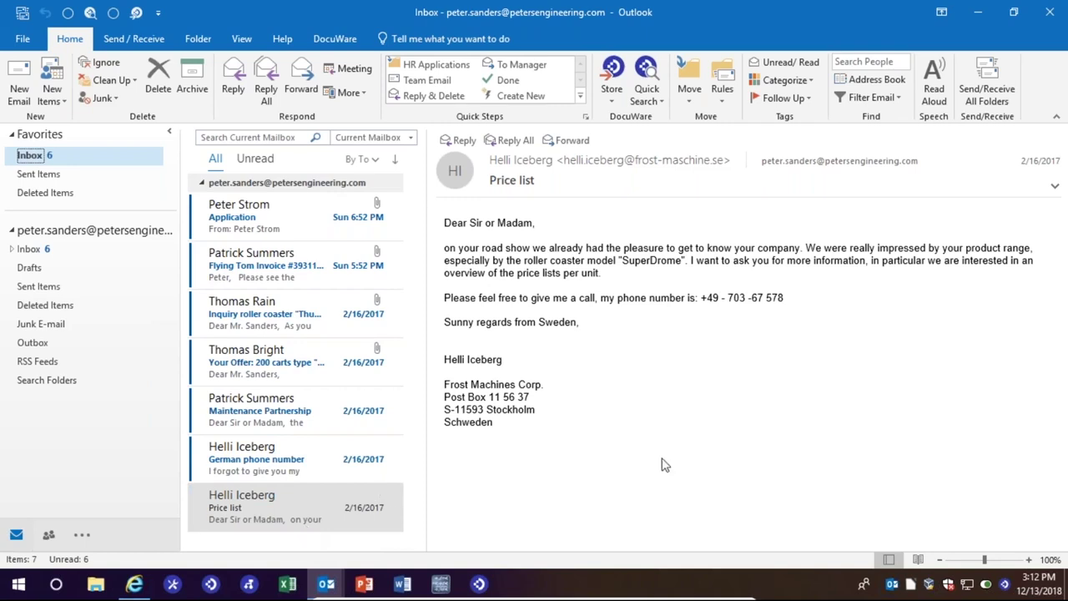
Start storing the Price list email in DocuWare with Move mail and open the email beside the index form.
{"action": "right_click", "coordinate": [316, 521]}
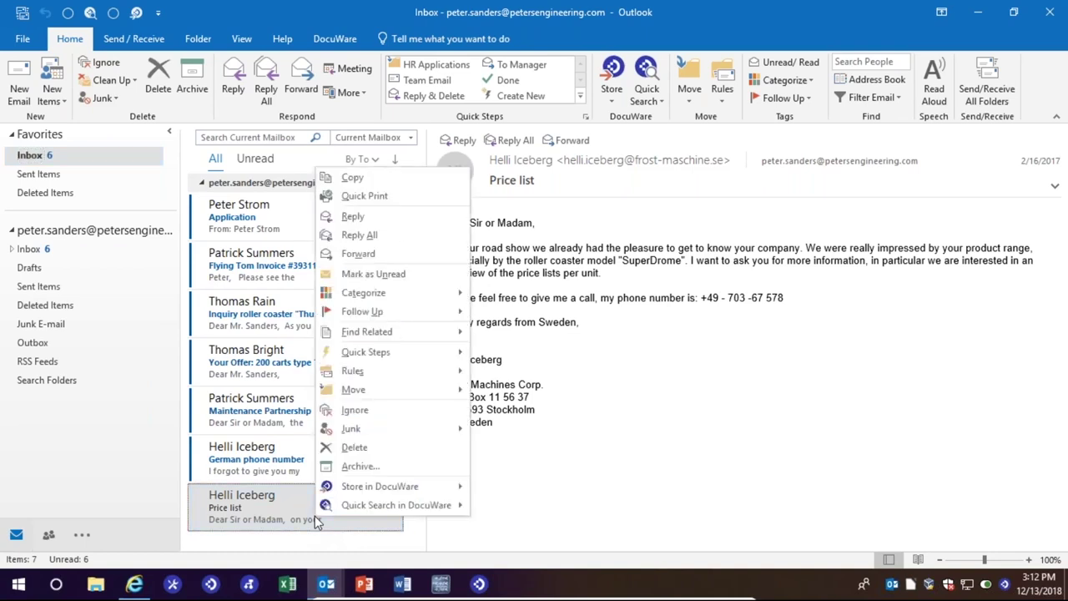
{"action": "mouse_move", "coordinate": [393, 487]}
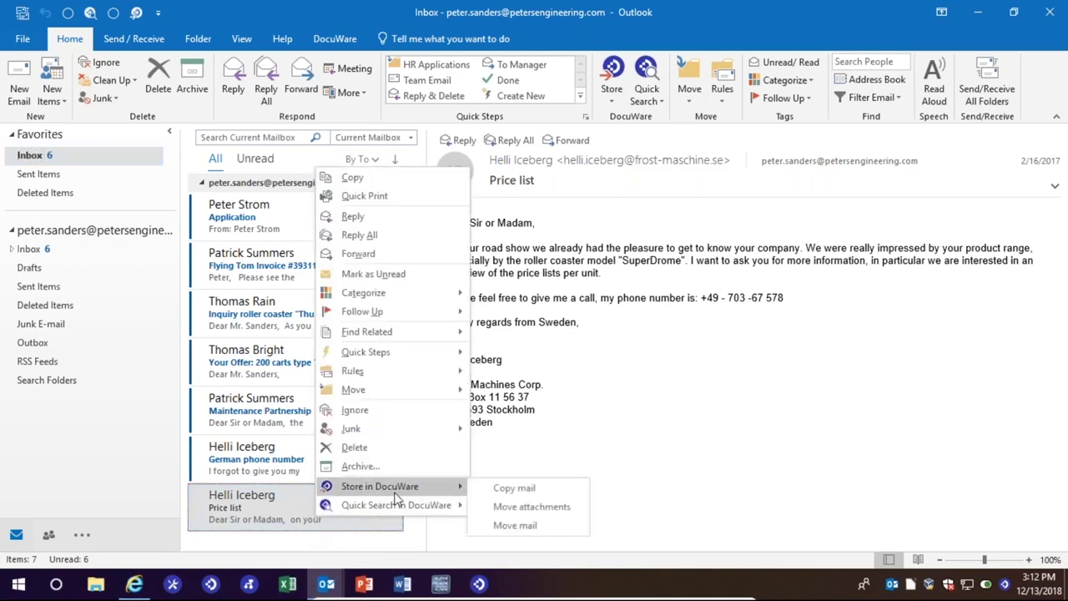
{"action": "left_click", "coordinate": [501, 525]}
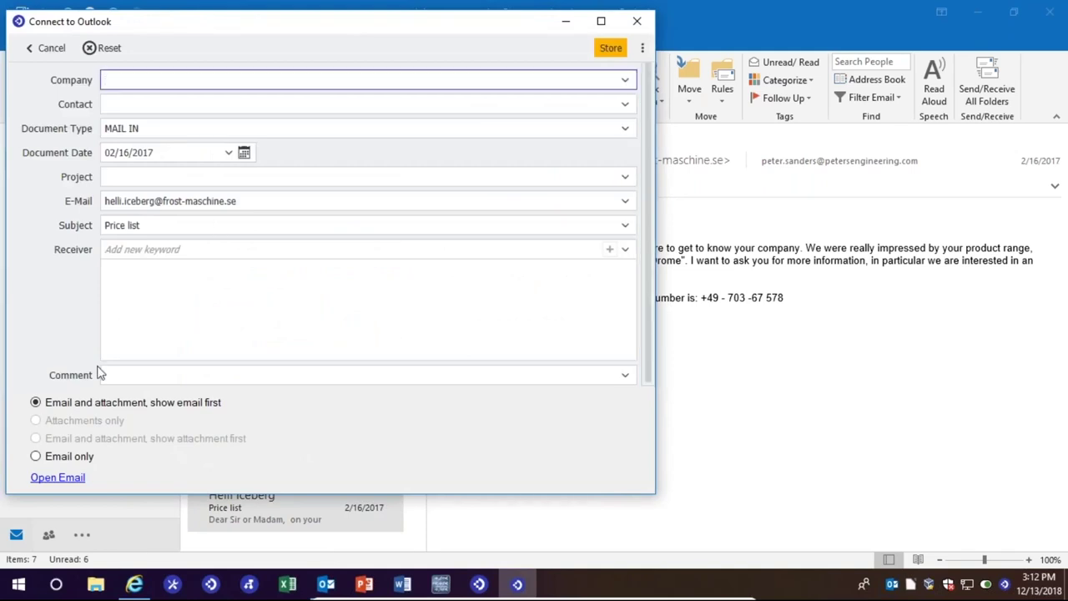
{"action": "left_click", "coordinate": [59, 483]}
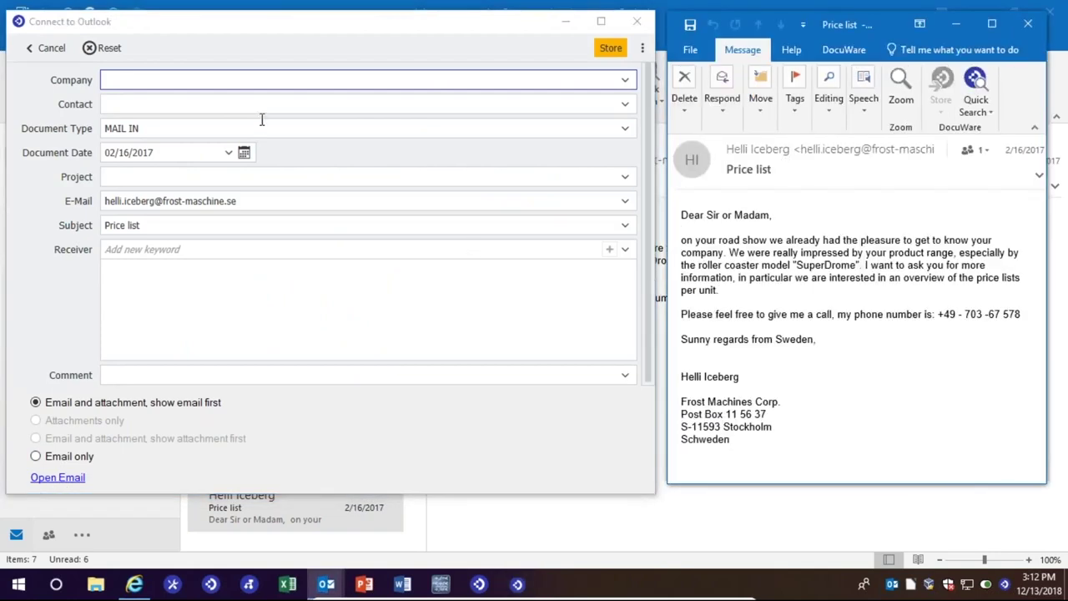
Copy the company name Frost Machines Corp from the email signature into the Company field.
{"action": "left_click_drag", "start_coordinate": [681, 376], "coordinate": [734, 380]}
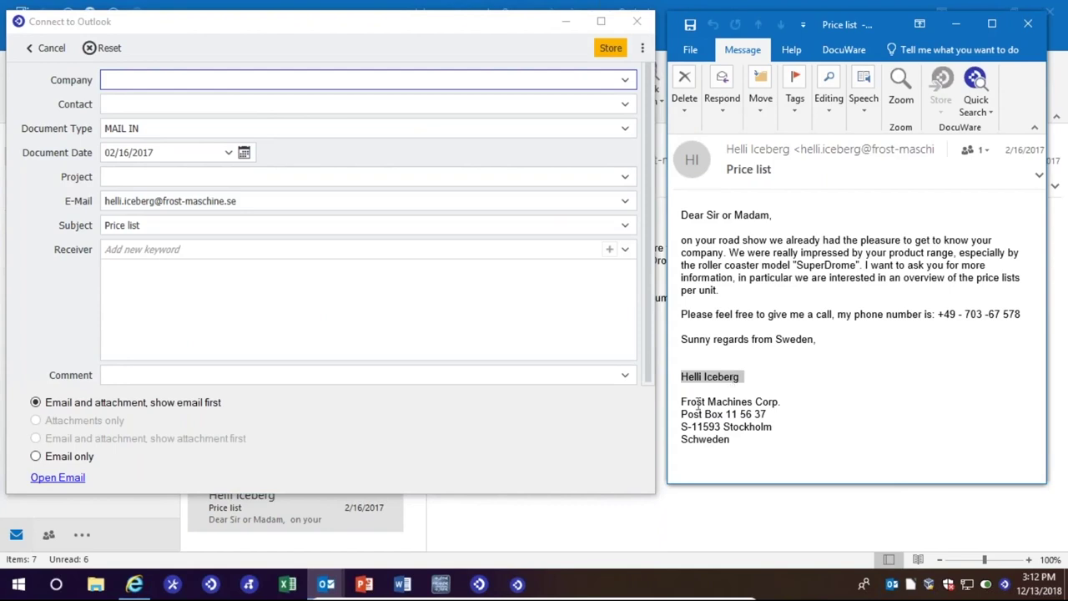
{"action": "left_click_drag", "start_coordinate": [680, 402], "coordinate": [772, 401]}
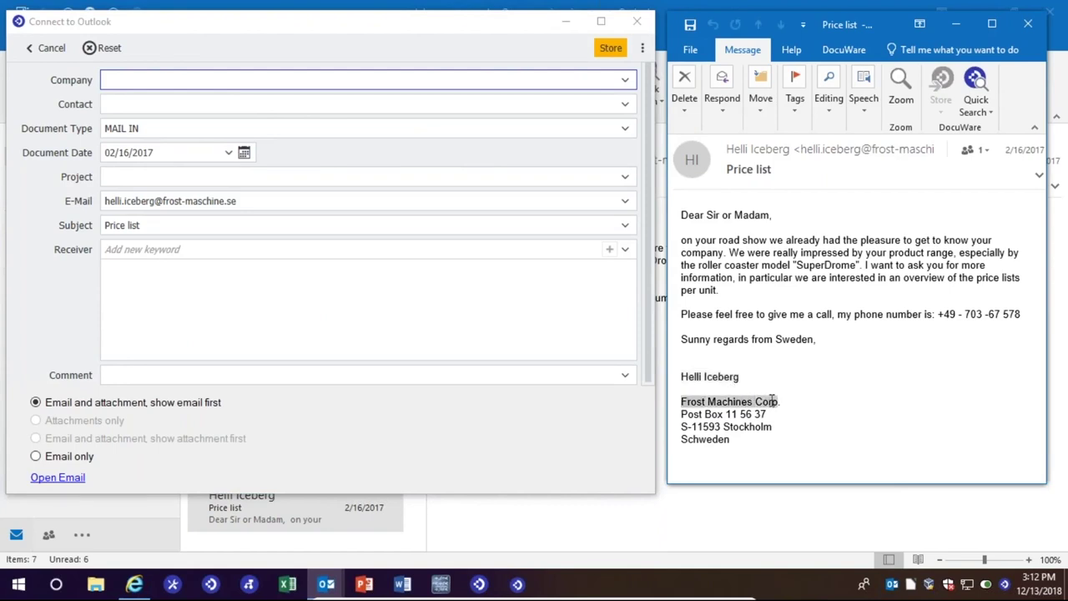
{"action": "key", "text": "ctrl+c"}
{"action": "left_click", "coordinate": [263, 73]}
{"action": "key", "text": "ctrl+v"}
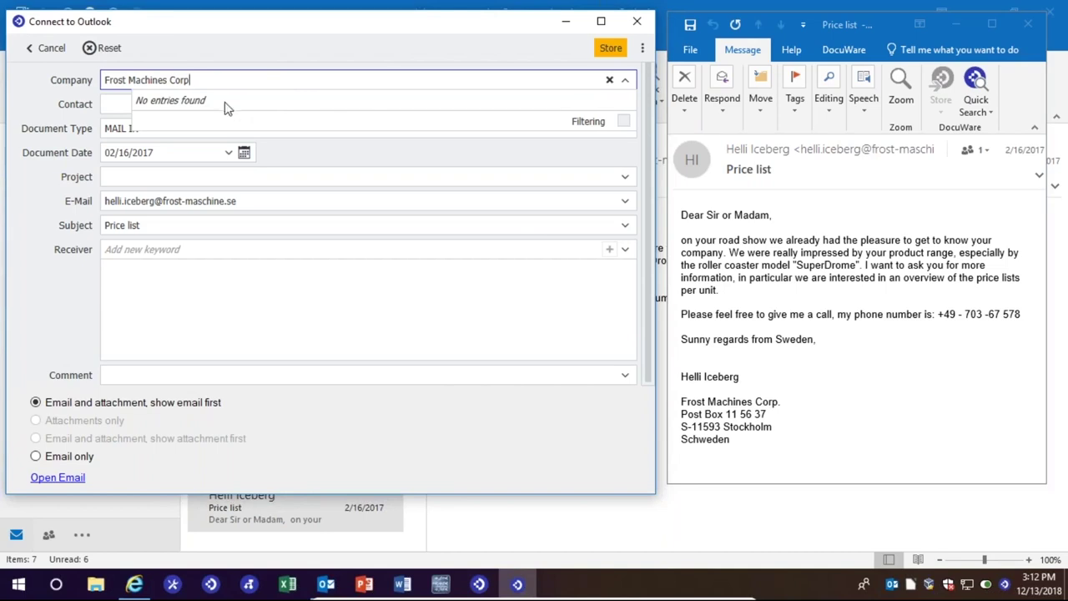
Copy the sender's full name from the email signature into the Contact field.
{"action": "left_click", "coordinate": [686, 380]}
{"action": "left_click_drag", "start_coordinate": [681, 376], "coordinate": [737, 377]}
{"action": "key", "text": "ctrl+c"}
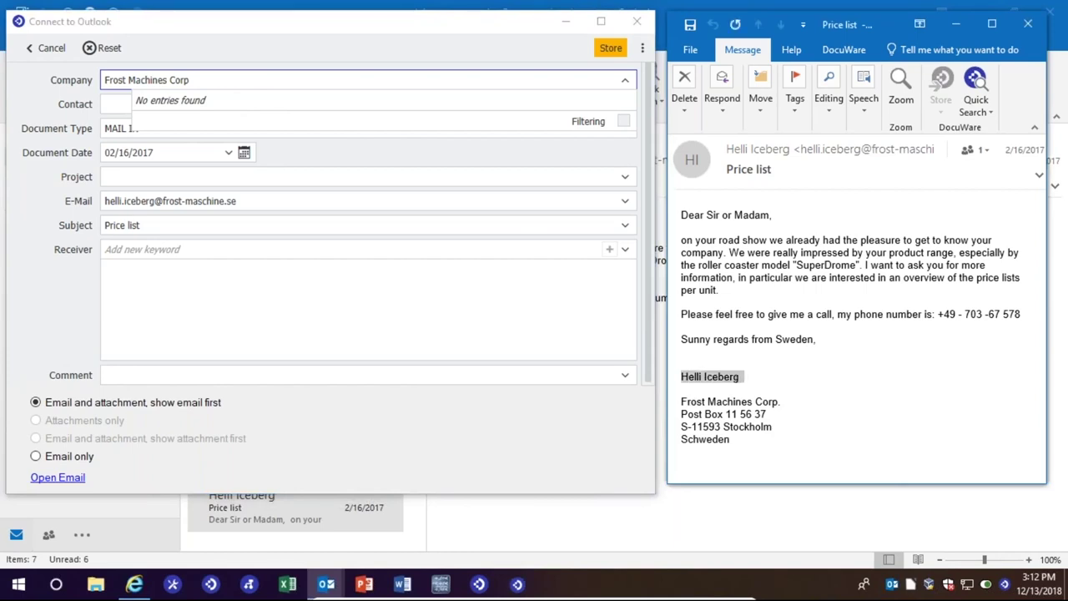
{"action": "left_click", "coordinate": [119, 105]}
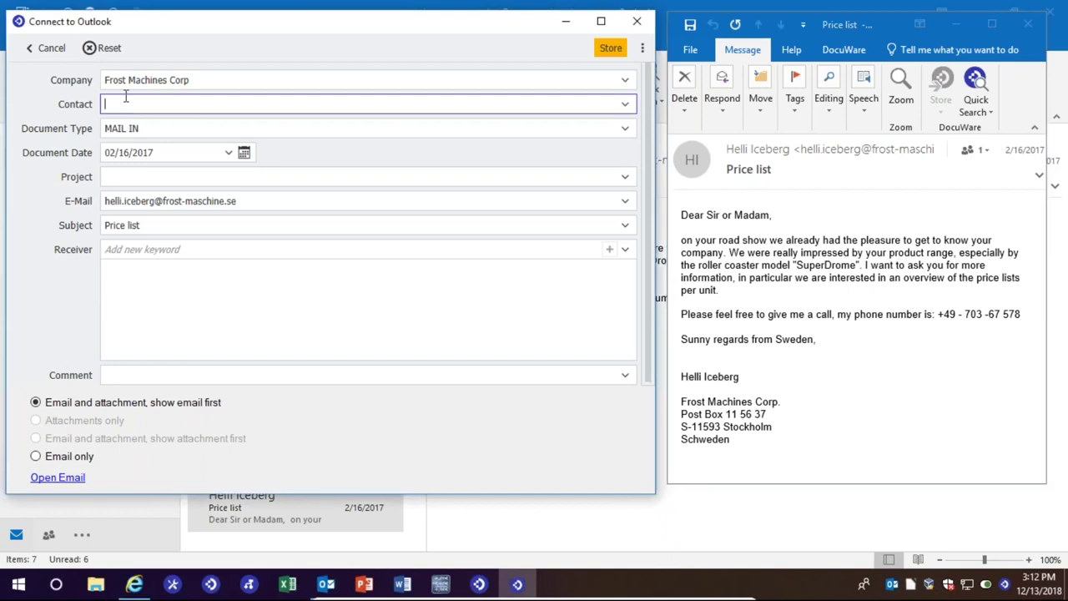
{"action": "key", "text": "ctrl+v"}
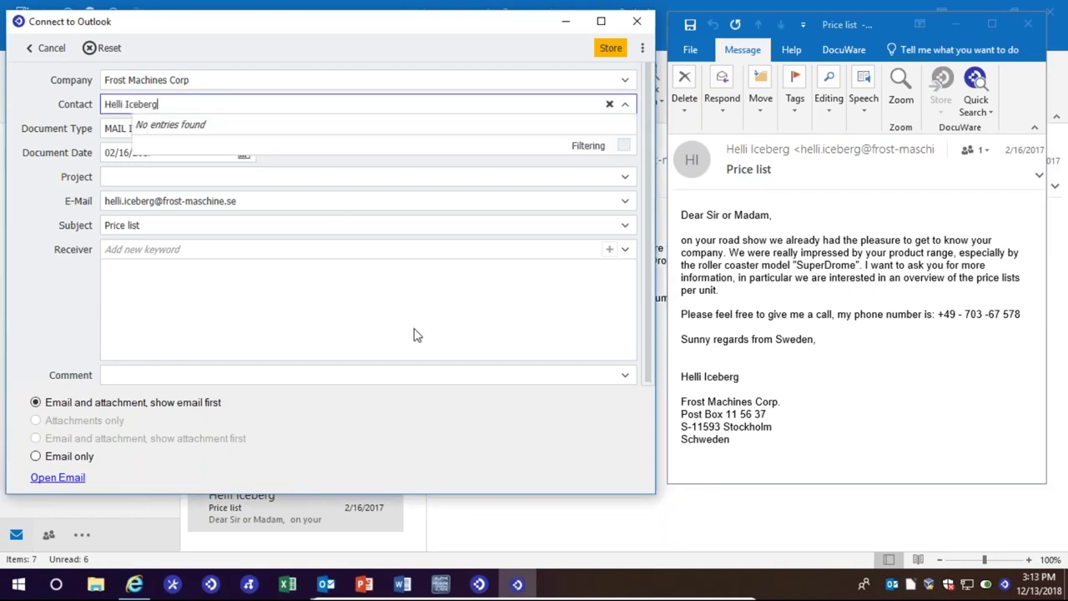
Assign project DE2005011 to the Price list email and store it in DocuWare.
{"action": "left_click", "coordinate": [623, 183]}
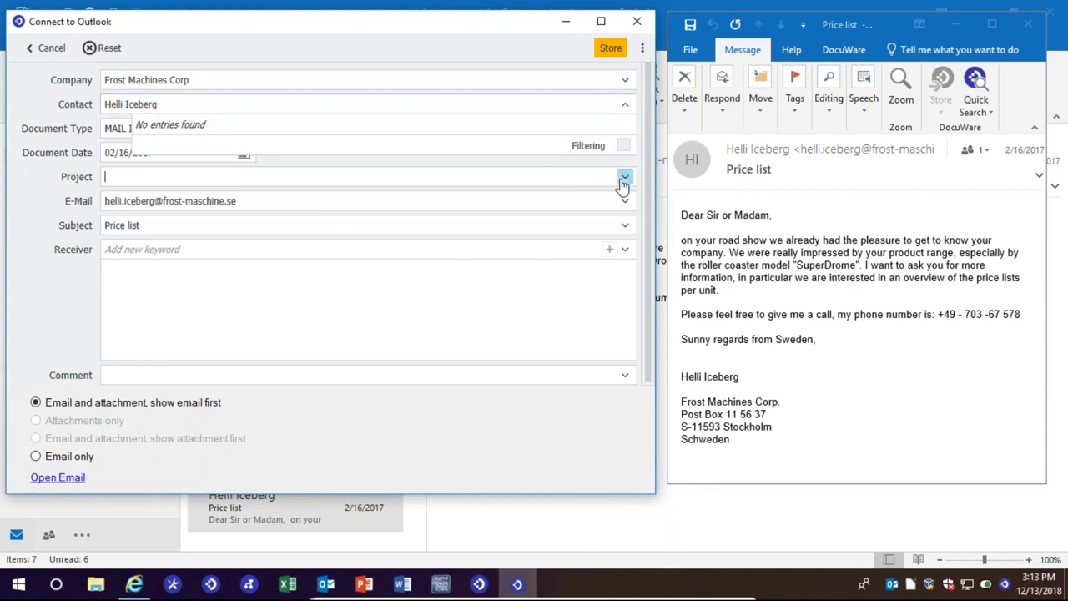
{"action": "left_click", "coordinate": [297, 241]}
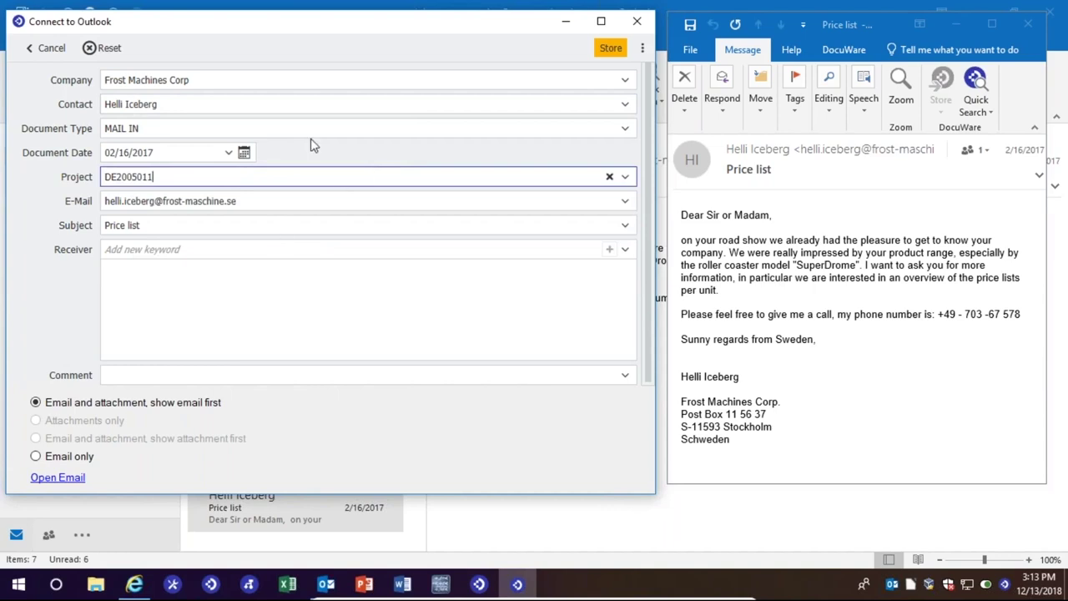
{"action": "left_click", "coordinate": [610, 52]}
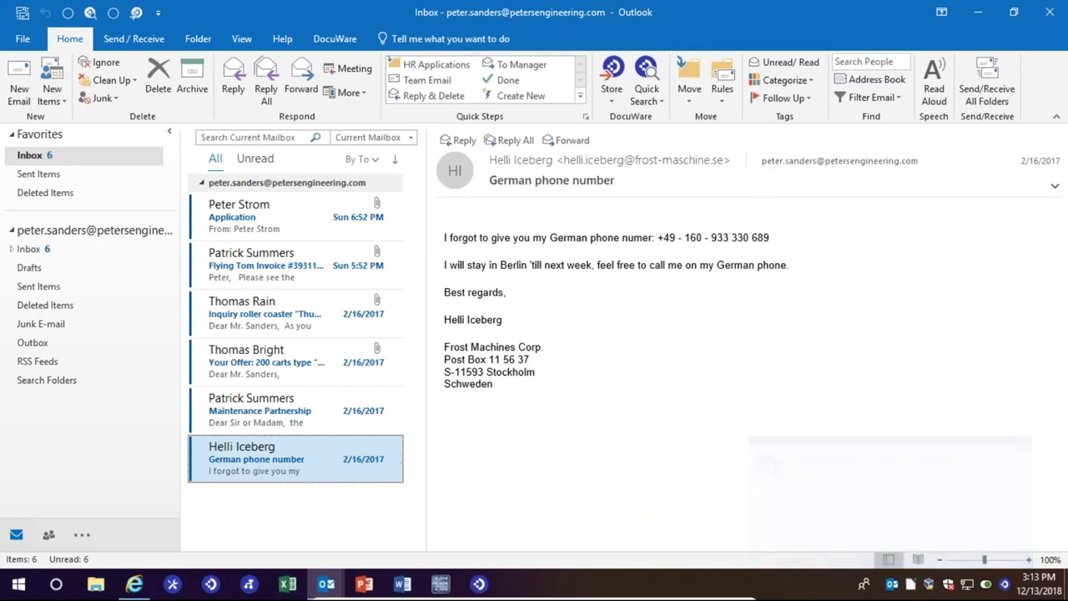
Run a DocuWare quick search for the German phone number email and start storing that email with Move mail.
{"action": "left_click", "coordinate": [648, 72]}
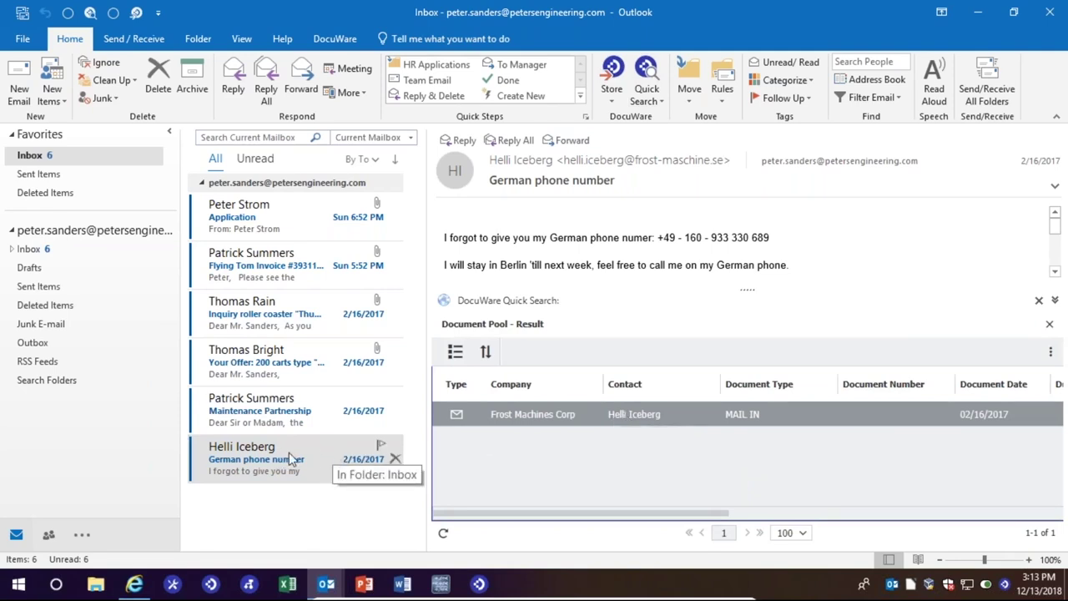
{"action": "right_click", "coordinate": [321, 447]}
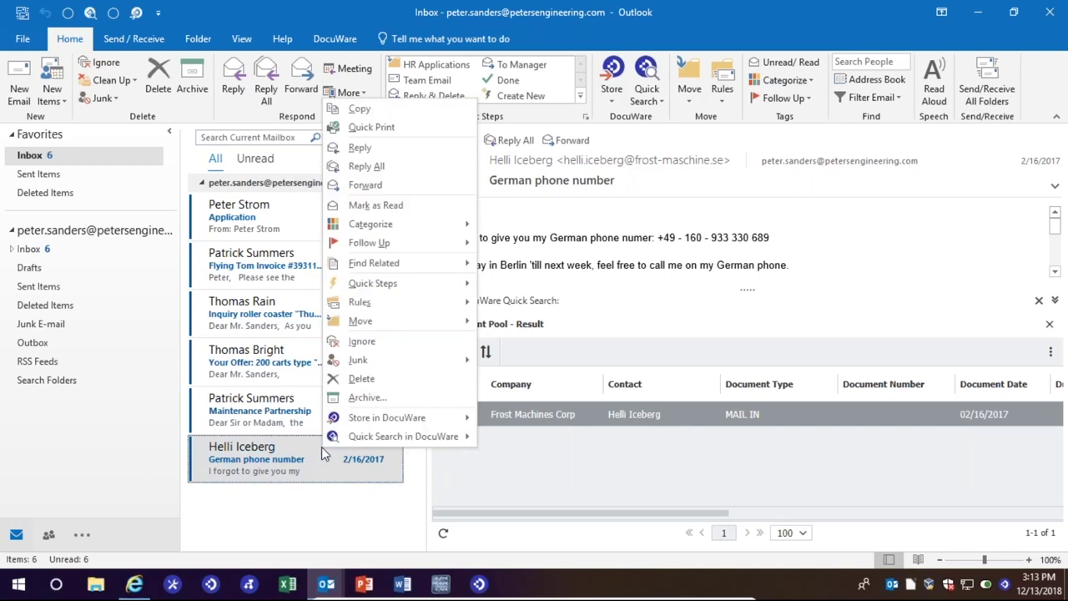
{"action": "mouse_move", "coordinate": [375, 424]}
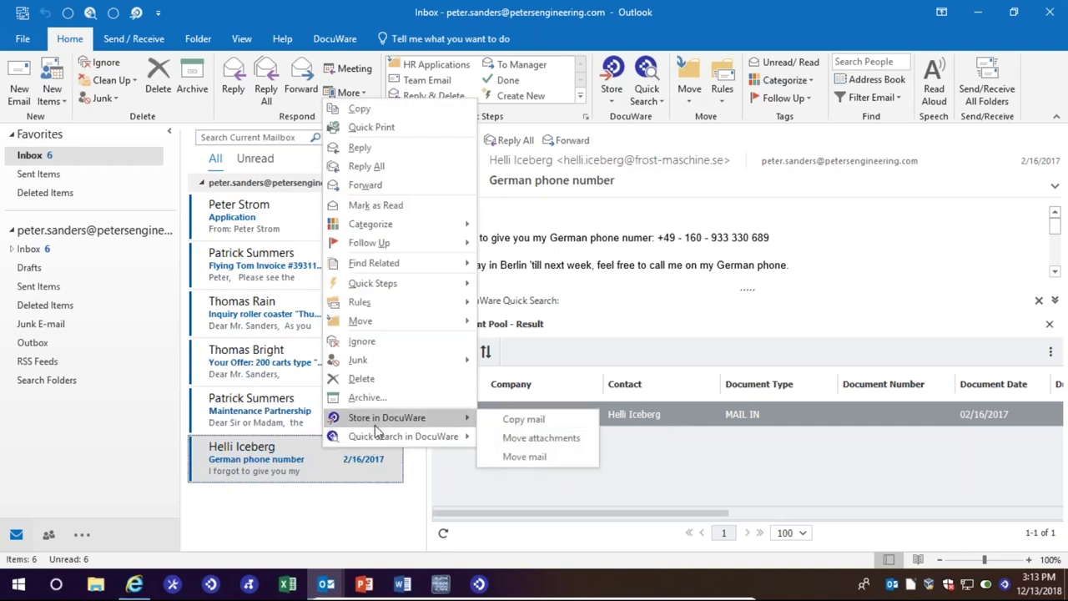
{"action": "left_click", "coordinate": [517, 459]}
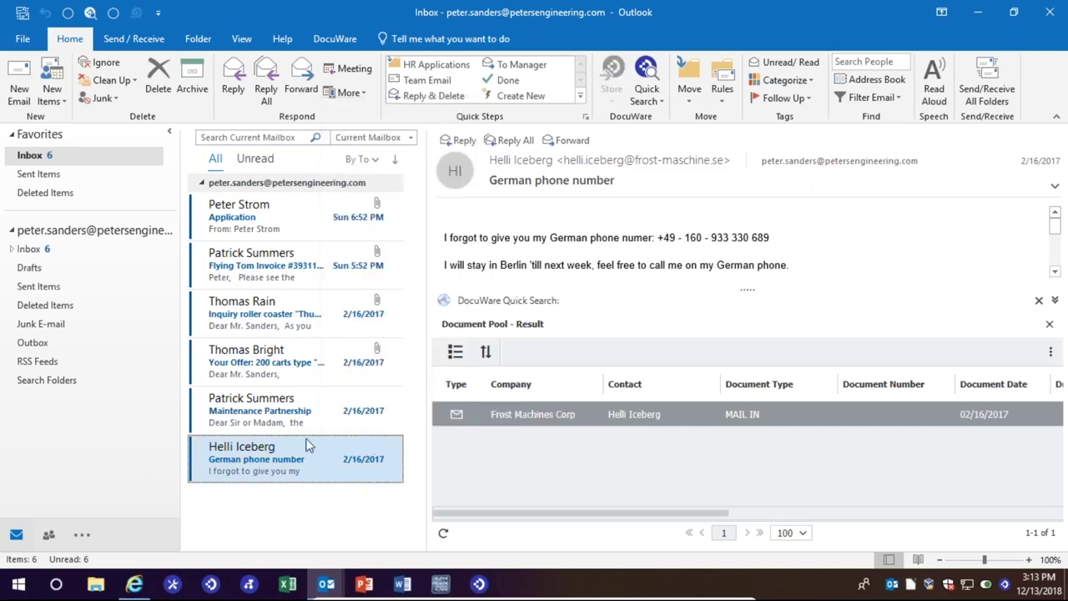
{"action": "double_click", "coordinate": [500, 414]}
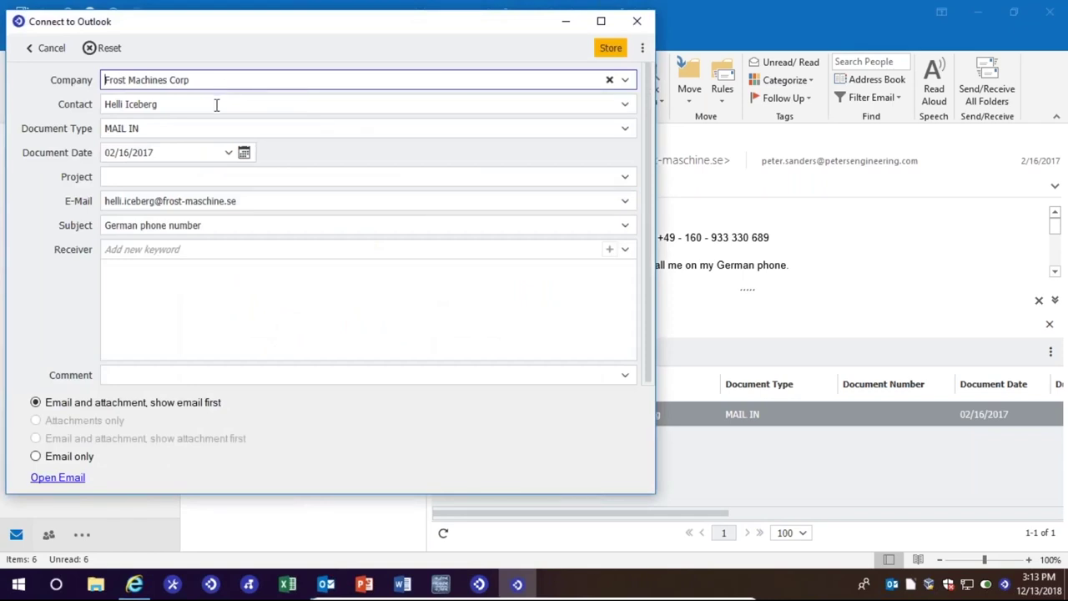
Assign project DE2005011 to the German phone number email, store it in DocuWare and refresh the quick search results.
{"action": "left_click", "coordinate": [624, 179]}
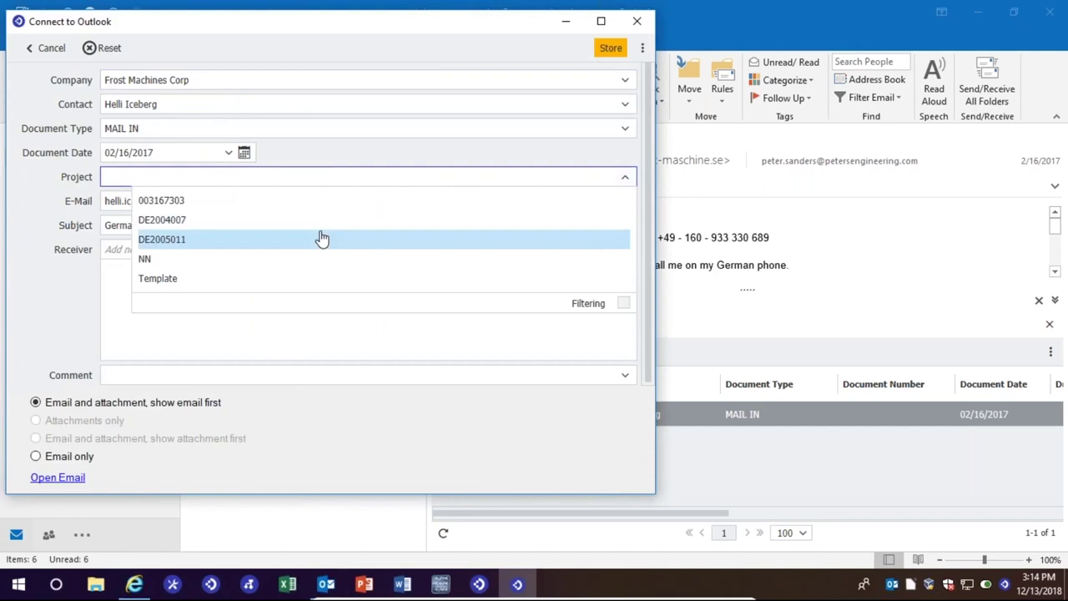
{"action": "left_click", "coordinate": [307, 242]}
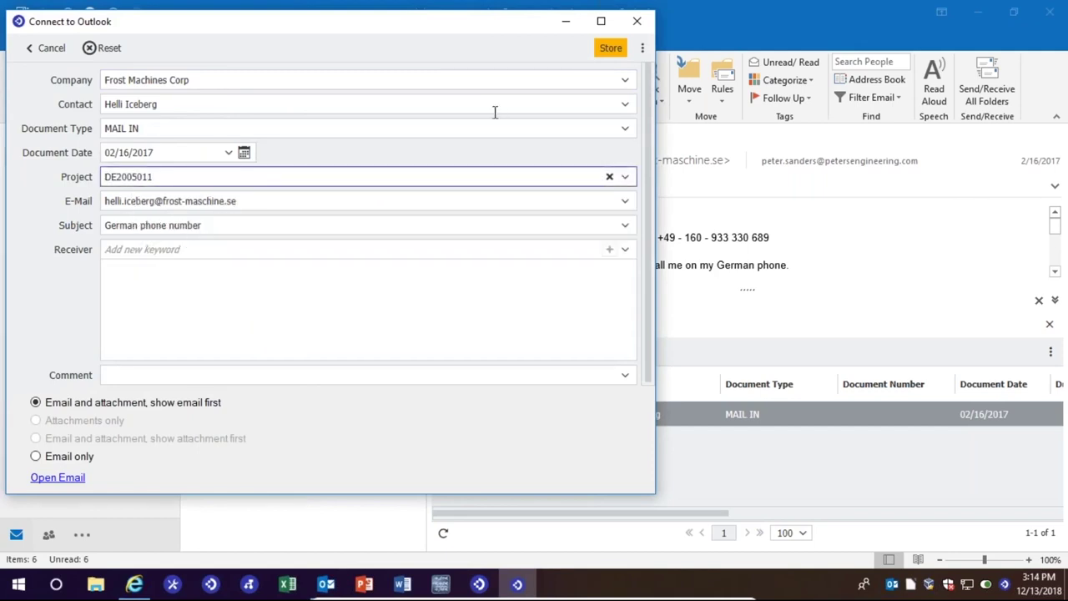
{"action": "left_click", "coordinate": [612, 52]}
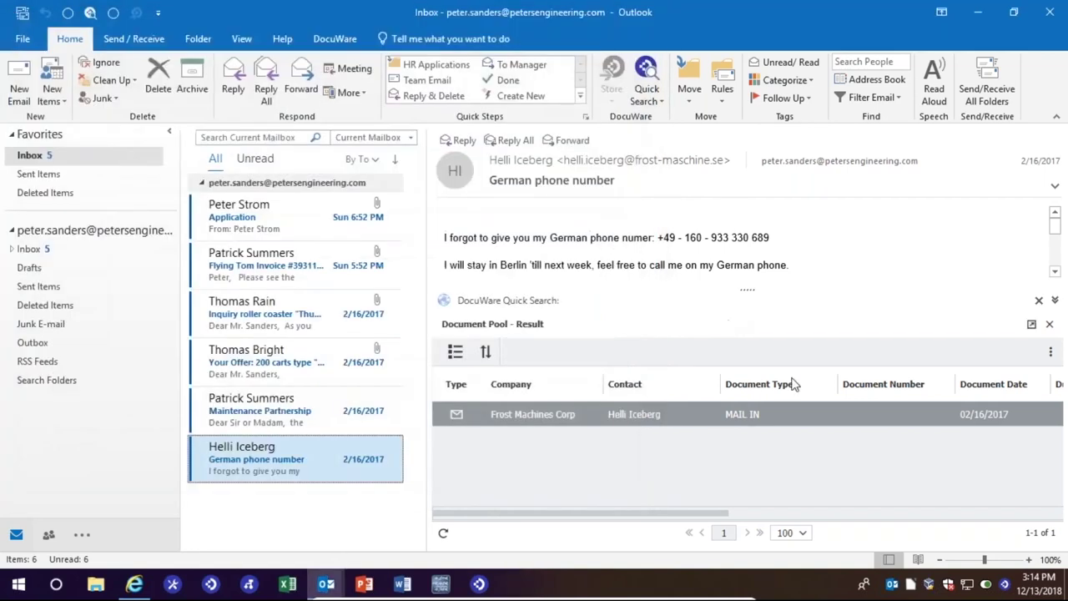
{"action": "left_click", "coordinate": [445, 534]}
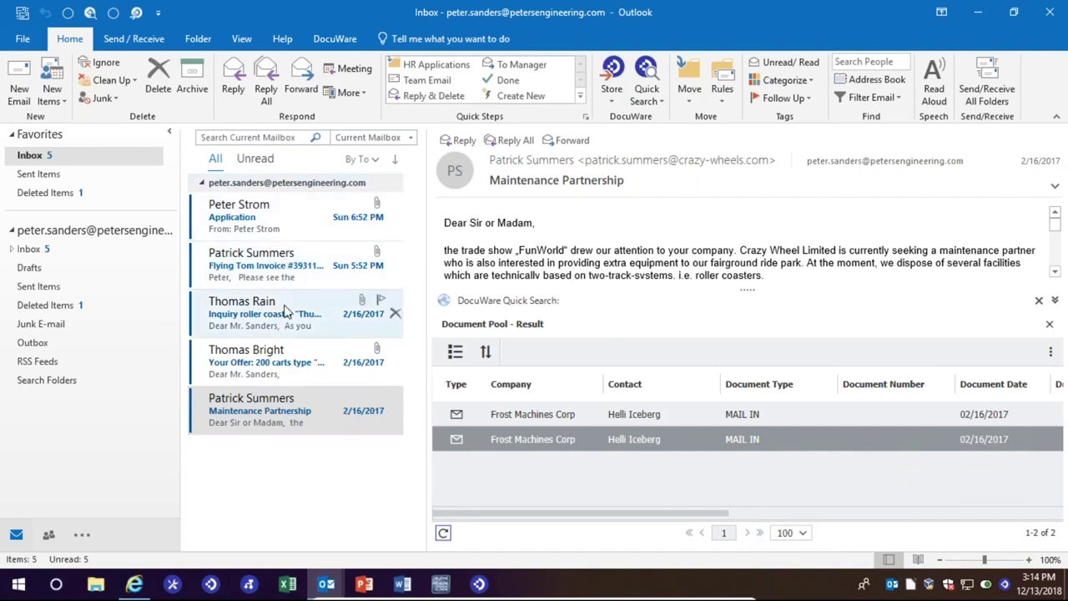
Show the "Thunderbird" roller coaster inquiry without the quick search results and inspect its attachment, Local plan of intended building.2004.dxf.
{"action": "left_click", "coordinate": [317, 309]}
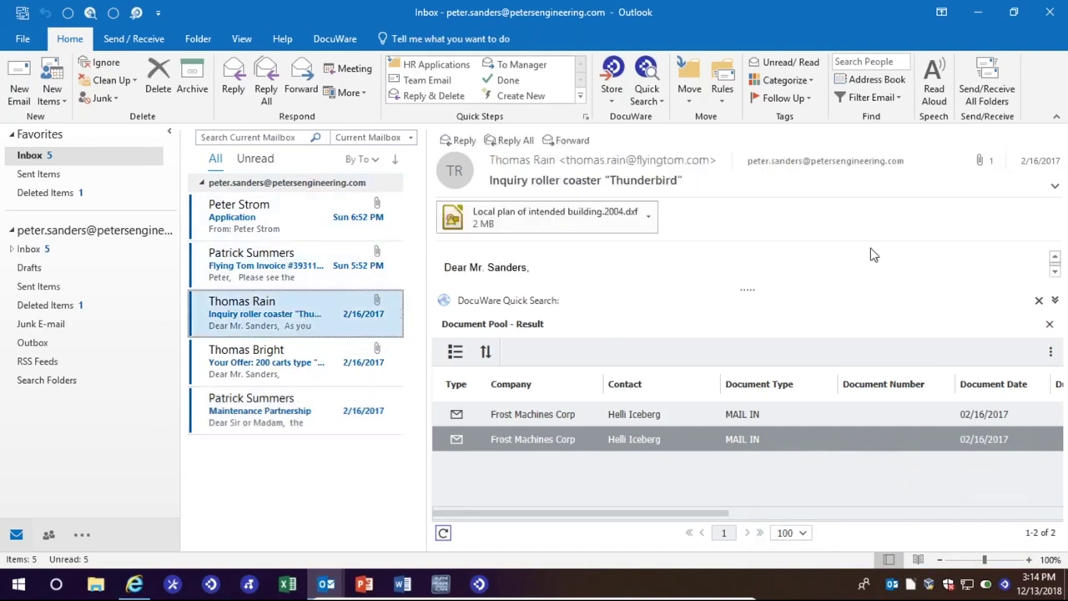
{"action": "left_click", "coordinate": [1039, 300]}
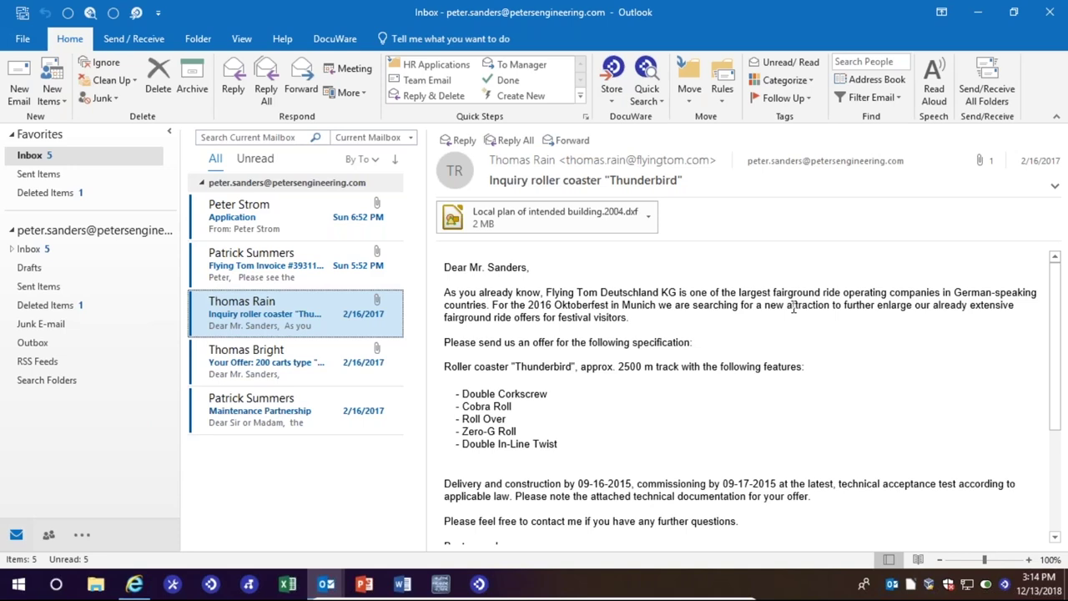
{"action": "left_click", "coordinate": [565, 220]}
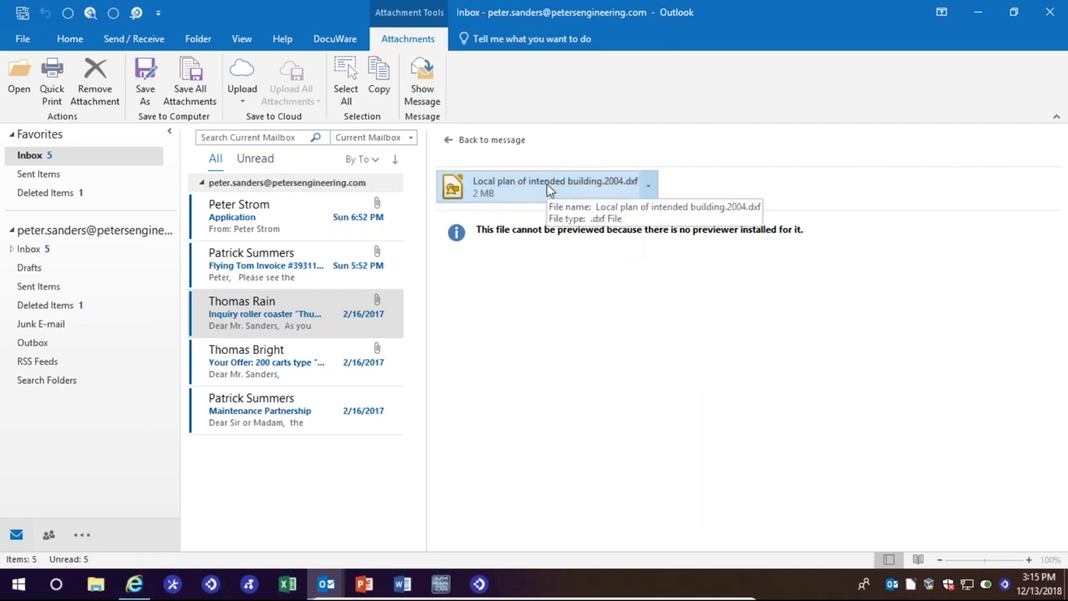
Start storing the "Thunderbird" roller coaster inquiry in DocuWare with Move attachments, using the option "Email and attachment, show attachment first".
{"action": "left_click", "coordinate": [307, 331]}
{"action": "right_click", "coordinate": [307, 331]}
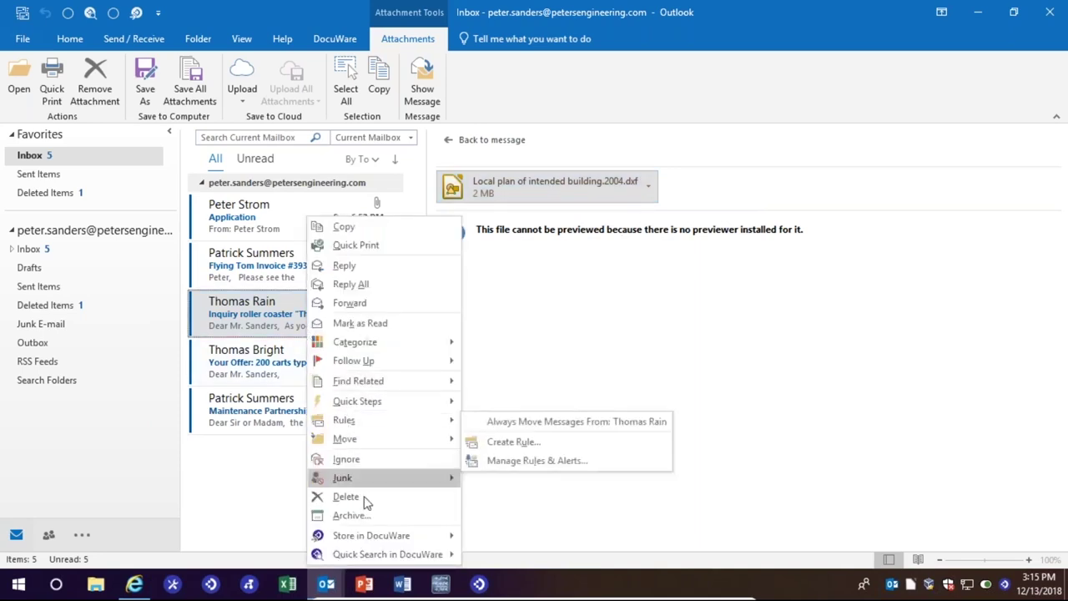
{"action": "mouse_move", "coordinate": [373, 531]}
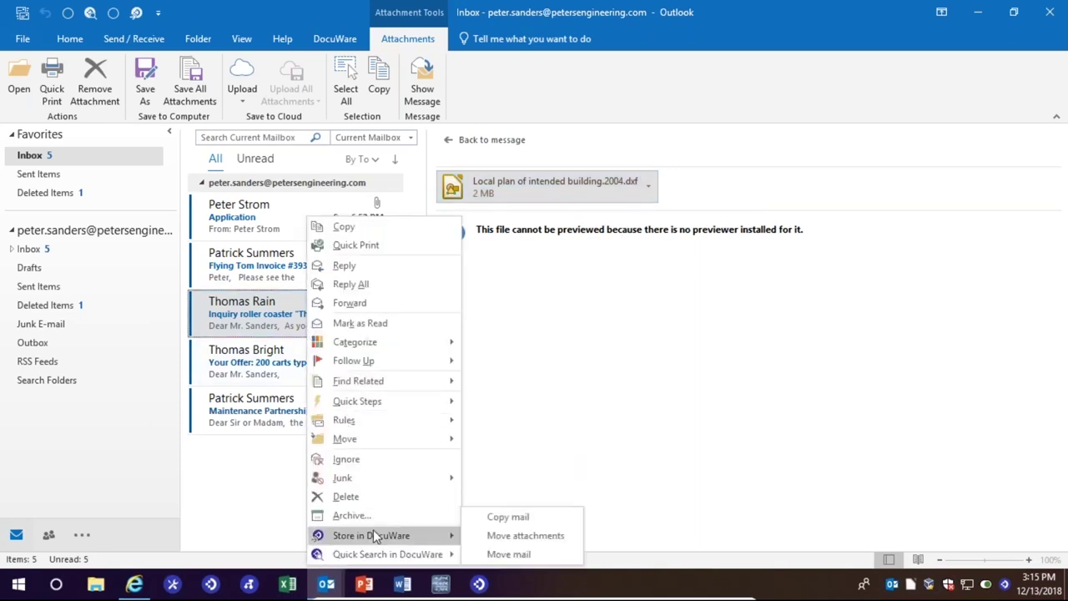
{"action": "left_click", "coordinate": [524, 538]}
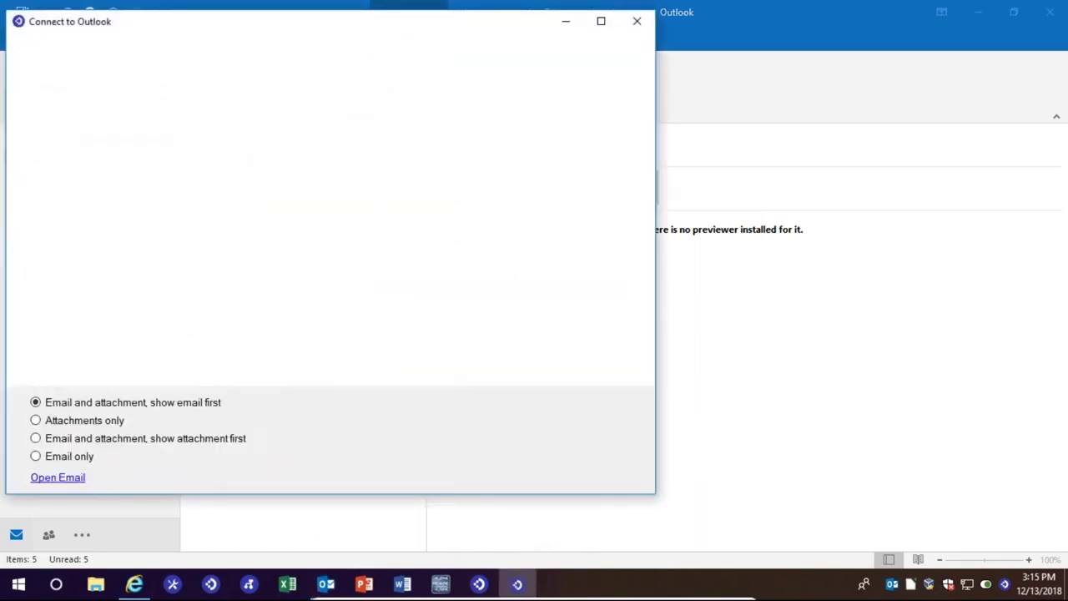
{"action": "left_click", "coordinate": [36, 439]}
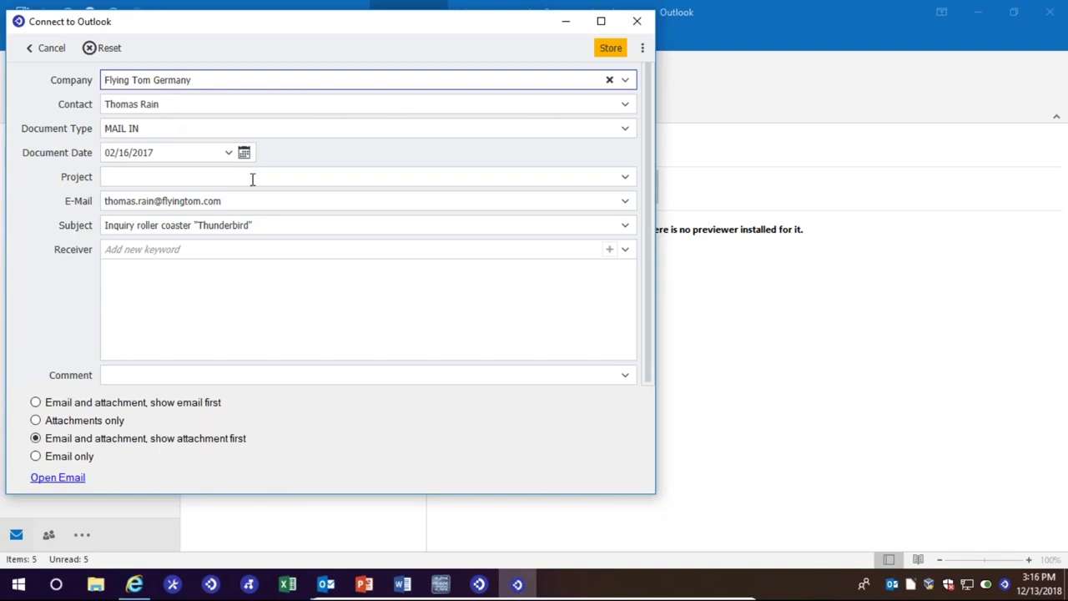
Assign project DE2005011 to the "Thunderbird" inquiry and store it in DocuWare.
{"action": "left_click", "coordinate": [626, 182]}
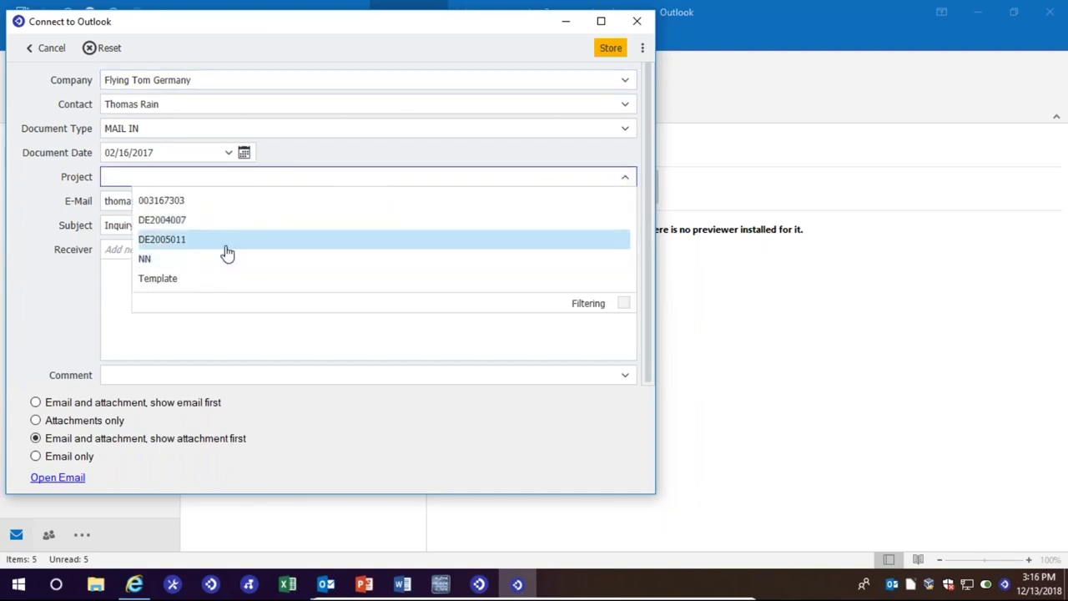
{"action": "left_click", "coordinate": [225, 242]}
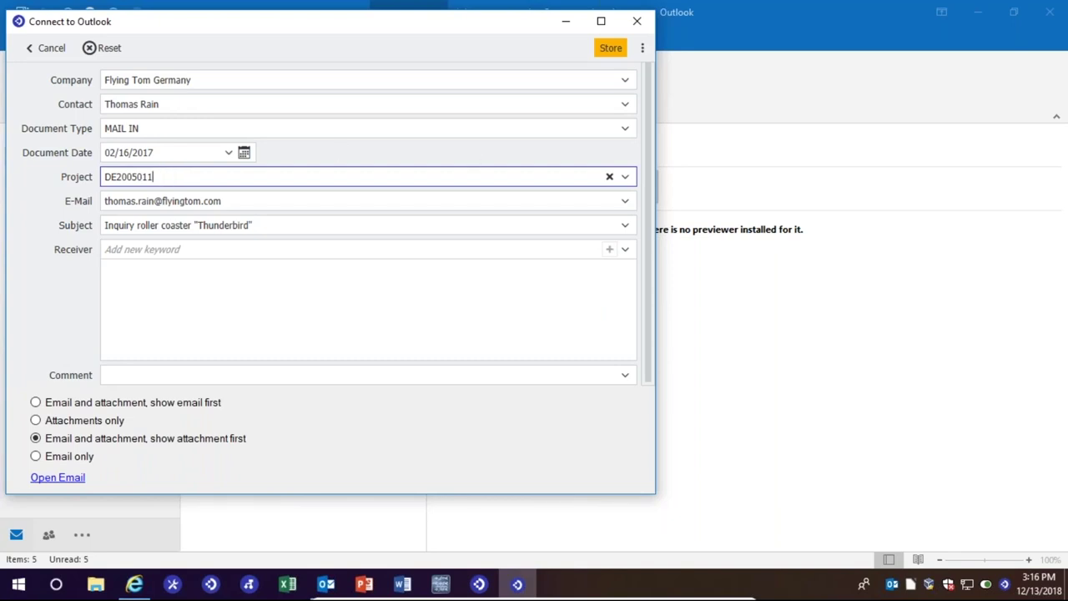
{"action": "left_click", "coordinate": [611, 48]}
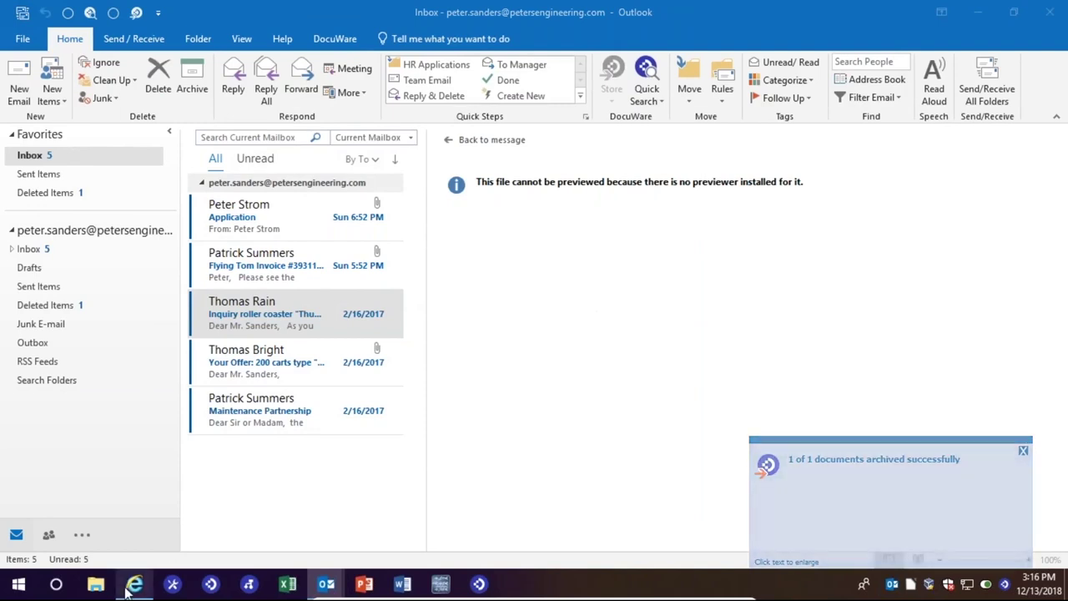
Switch to the DocuWare web client and search the Document Pool for project DE2005011.
{"action": "mouse_move", "coordinate": [132, 585]}
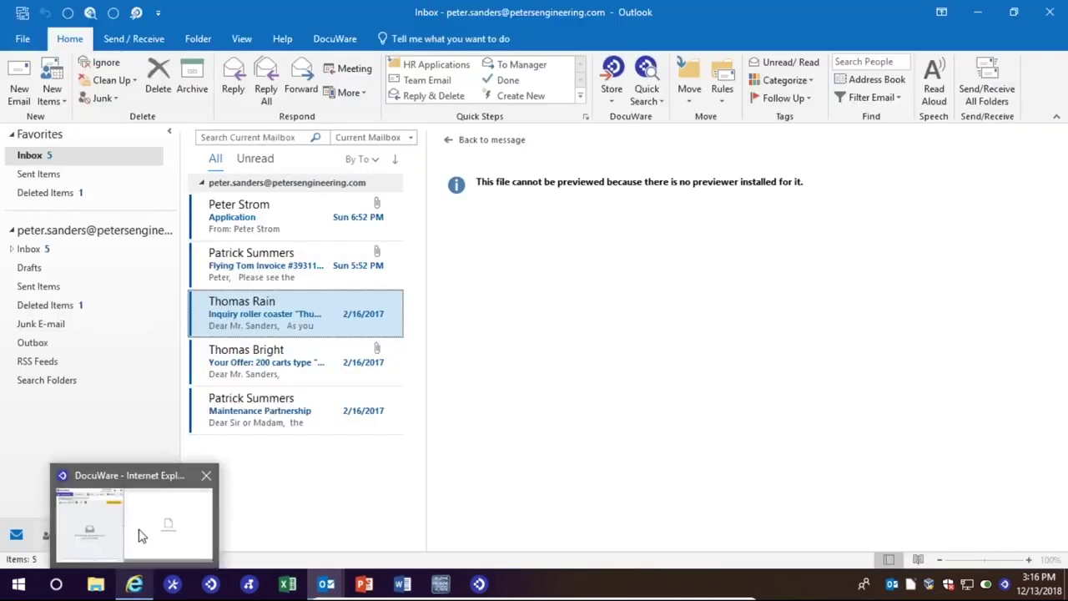
{"action": "left_click", "coordinate": [140, 535]}
{"action": "left_click", "coordinate": [167, 105]}
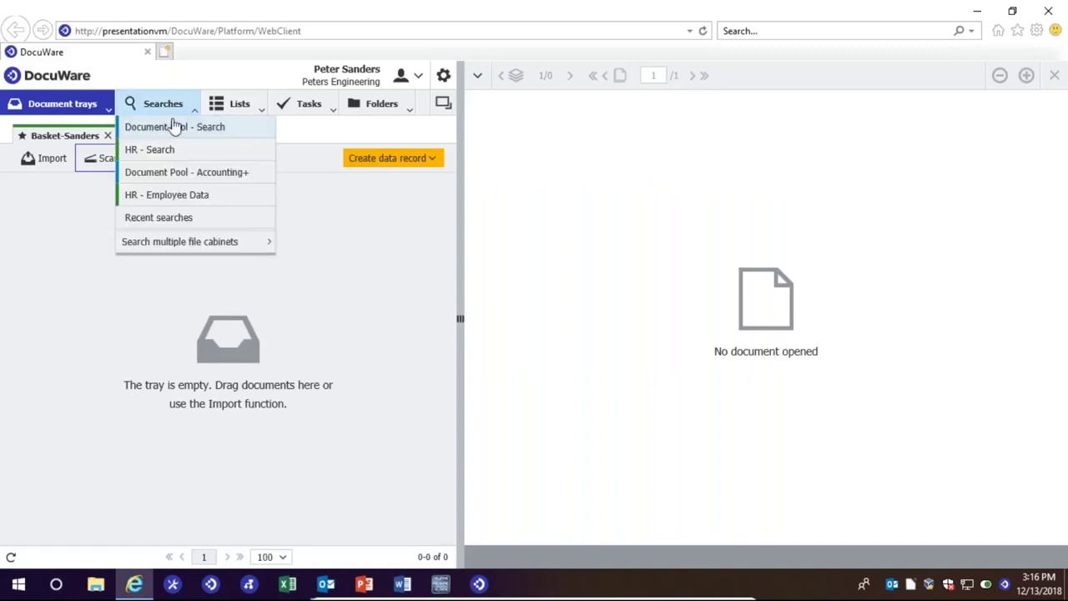
{"action": "left_click", "coordinate": [174, 130]}
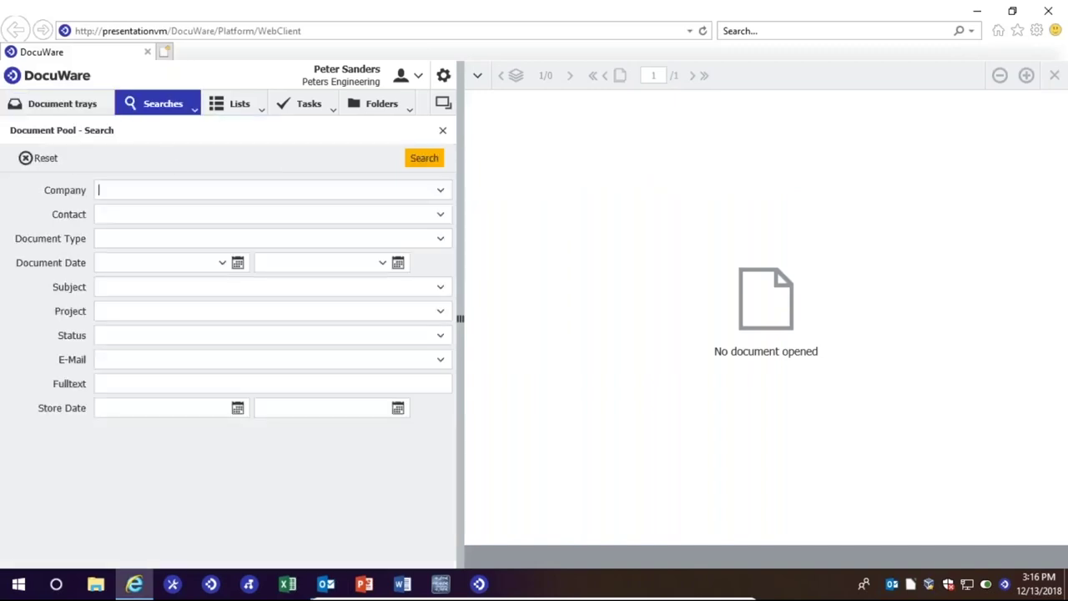
{"action": "left_click", "coordinate": [423, 310]}
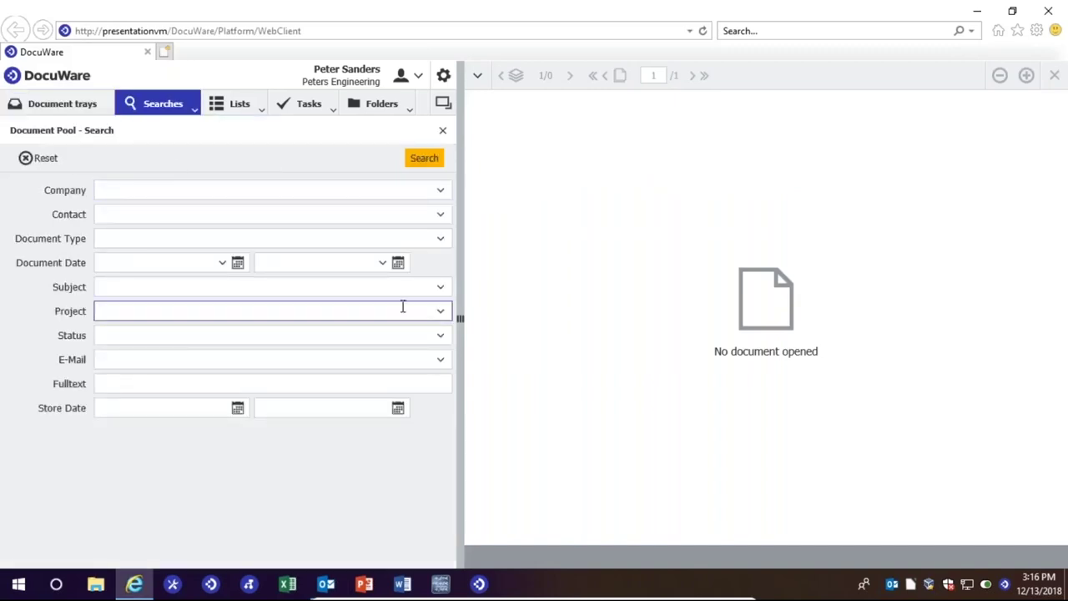
{"action": "left_click", "coordinate": [441, 310]}
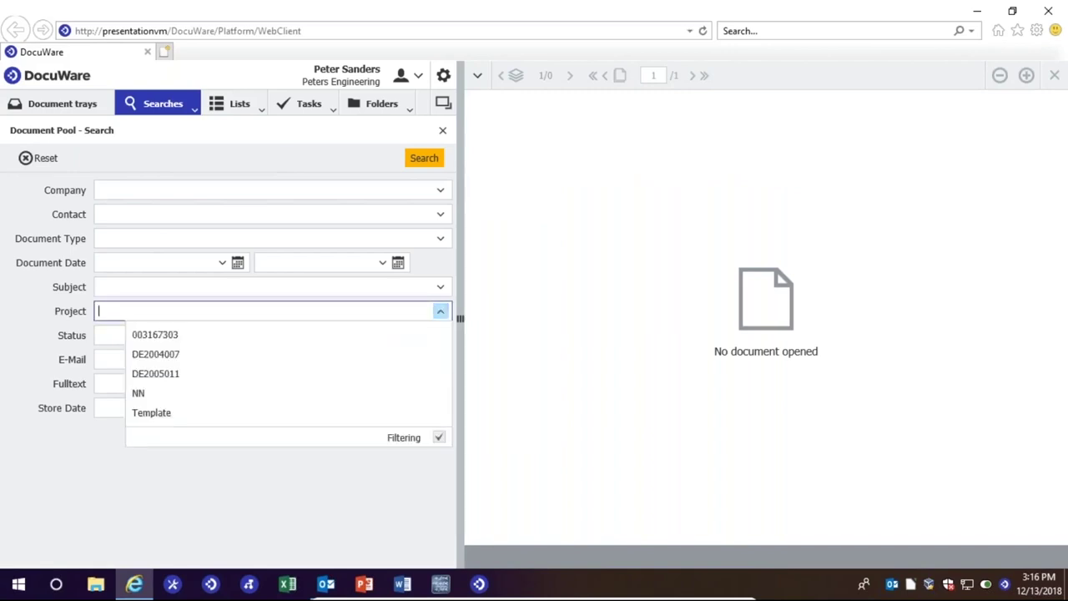
{"action": "left_click", "coordinate": [219, 373]}
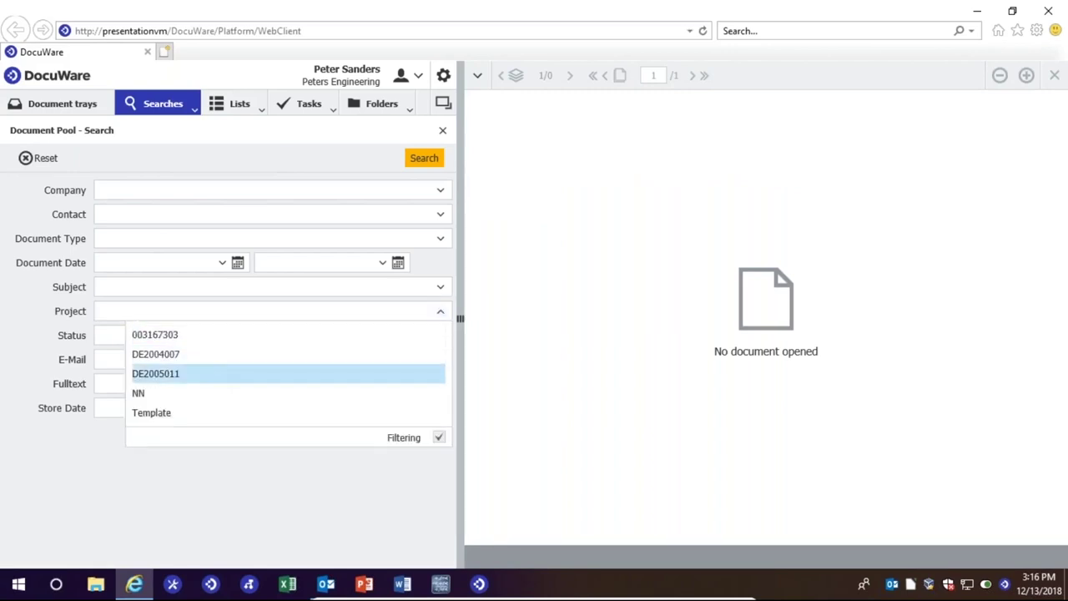
{"action": "left_click", "coordinate": [422, 162]}
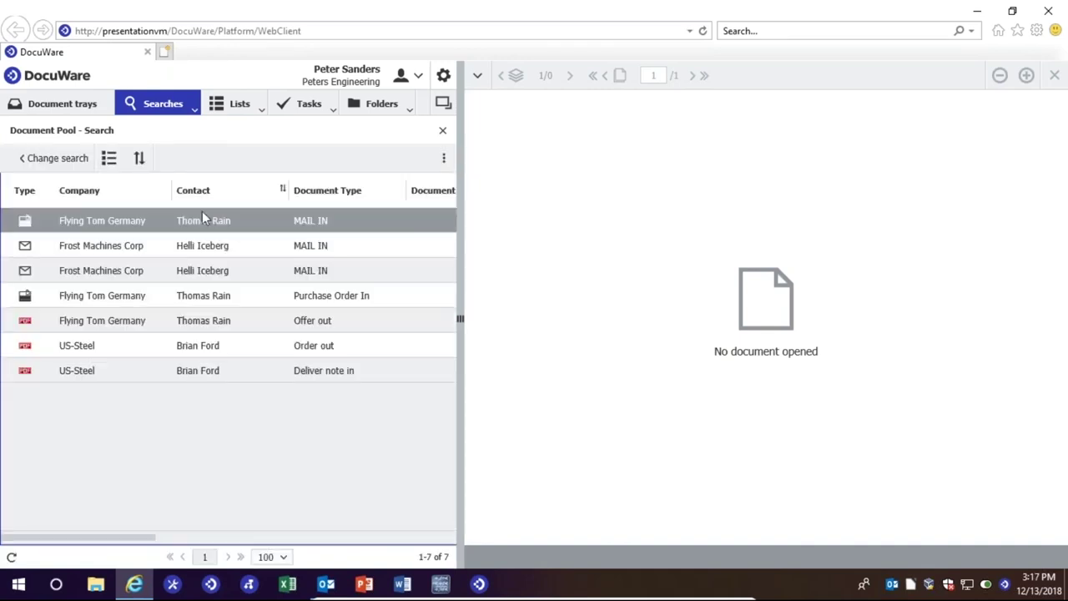
Open the Flying Tom Germany MAIL IN document and examine the site plan down to its title block.
{"action": "double_click", "coordinate": [206, 224]}
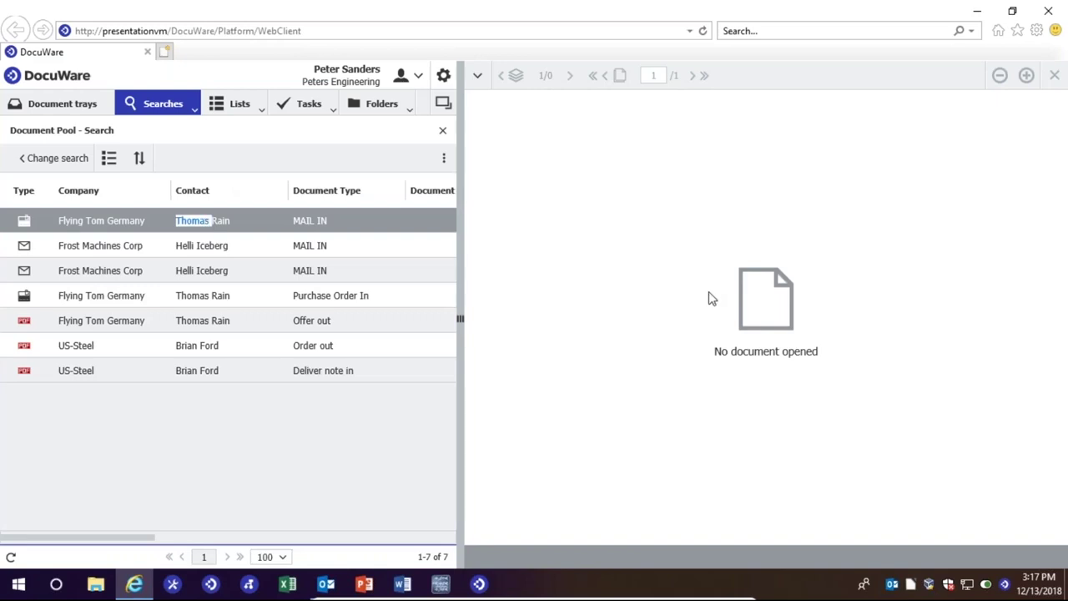
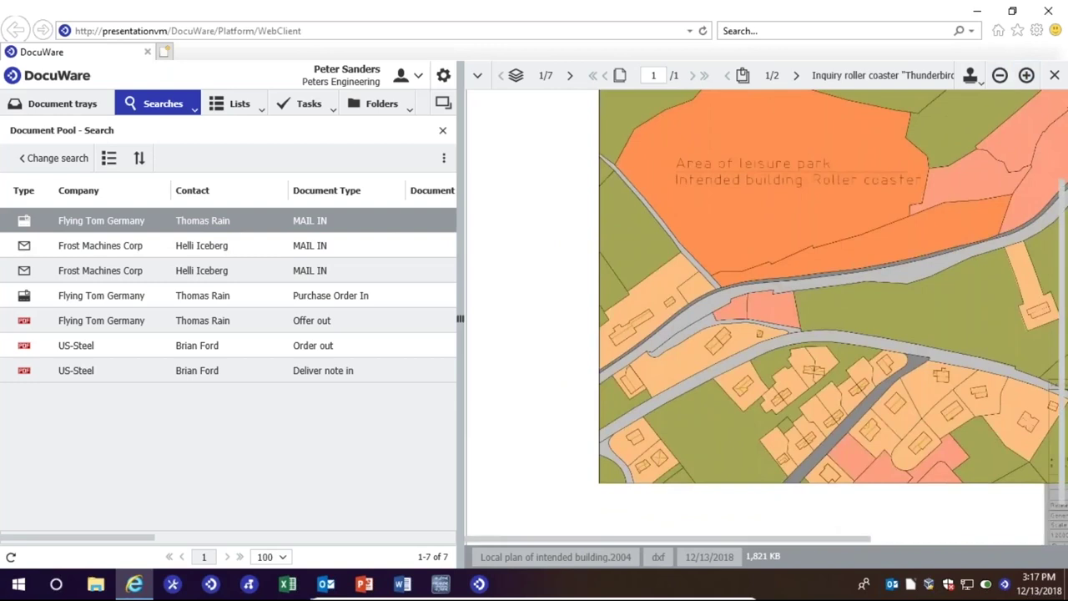
{"action": "left_click_drag", "start_coordinate": [821, 540], "coordinate": [999, 543]}
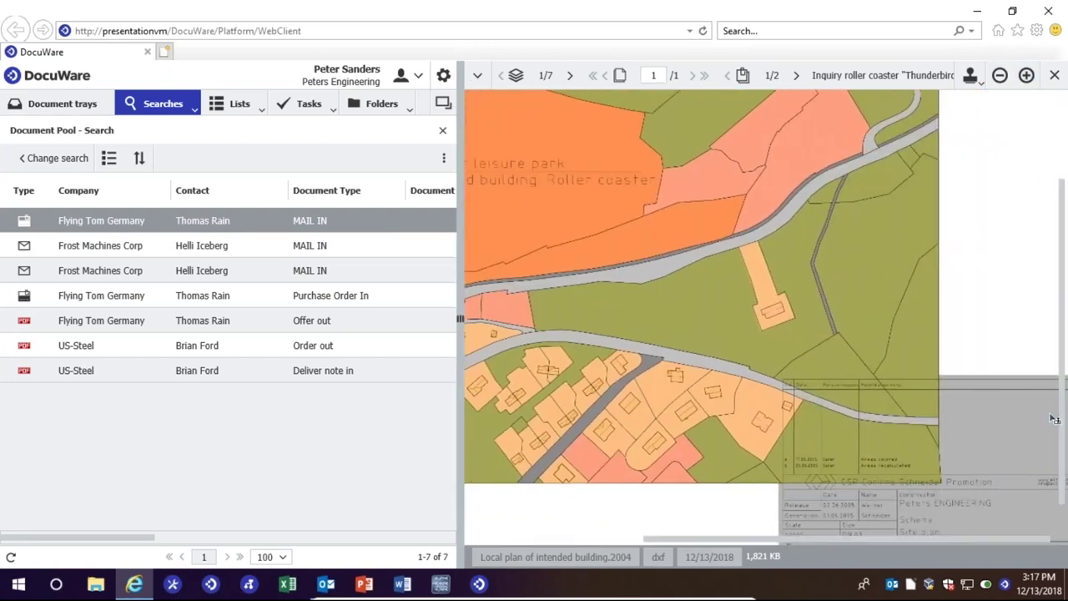
{"action": "left_click_drag", "start_coordinate": [1059, 416], "coordinate": [1058, 472]}
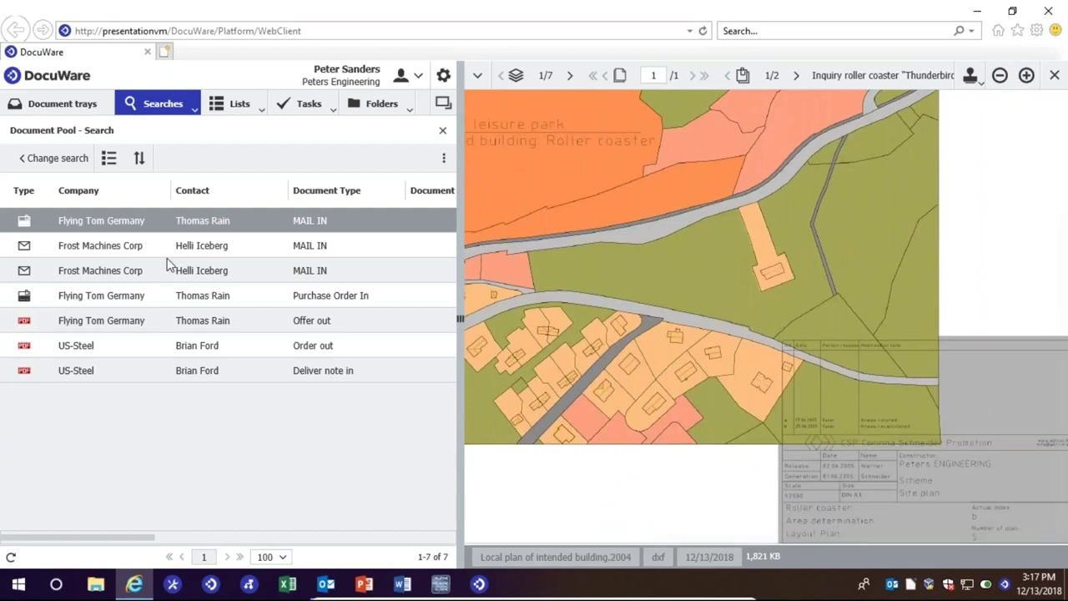
Close the opened plan, reset the Document Pool search criteria and run a full-text search for "Layout".
{"action": "left_click", "coordinate": [53, 158]}
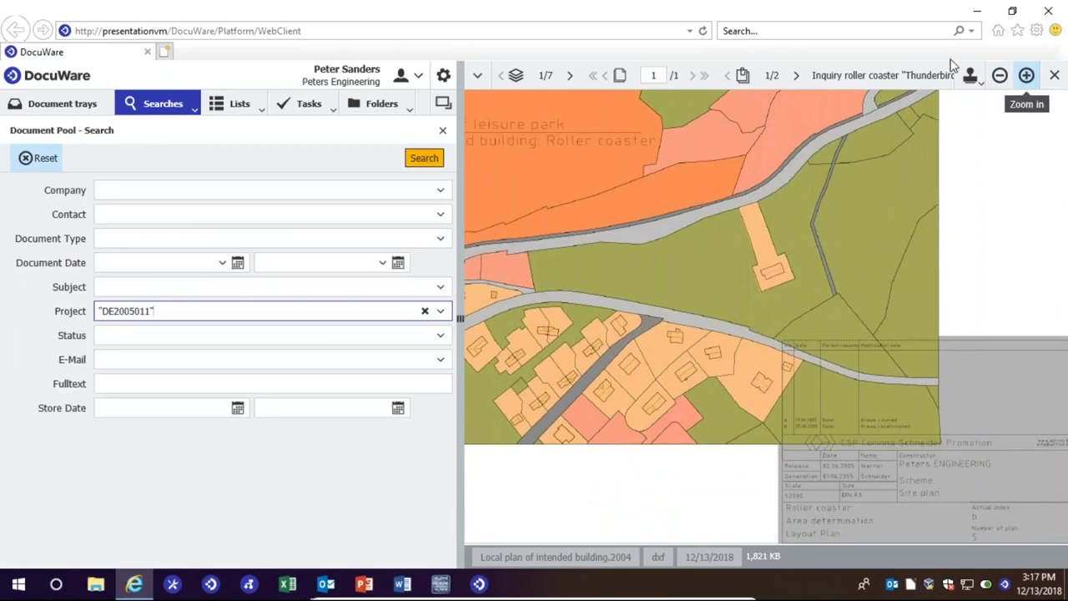
{"action": "left_click", "coordinate": [1055, 75]}
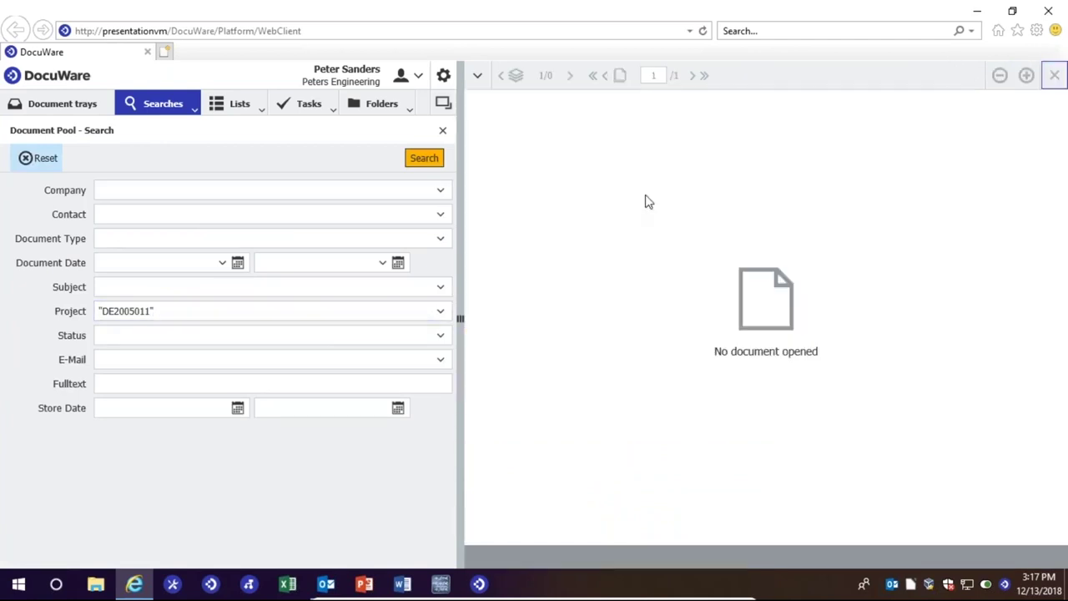
{"action": "left_click", "coordinate": [38, 163]}
{"action": "left_click", "coordinate": [115, 383]}
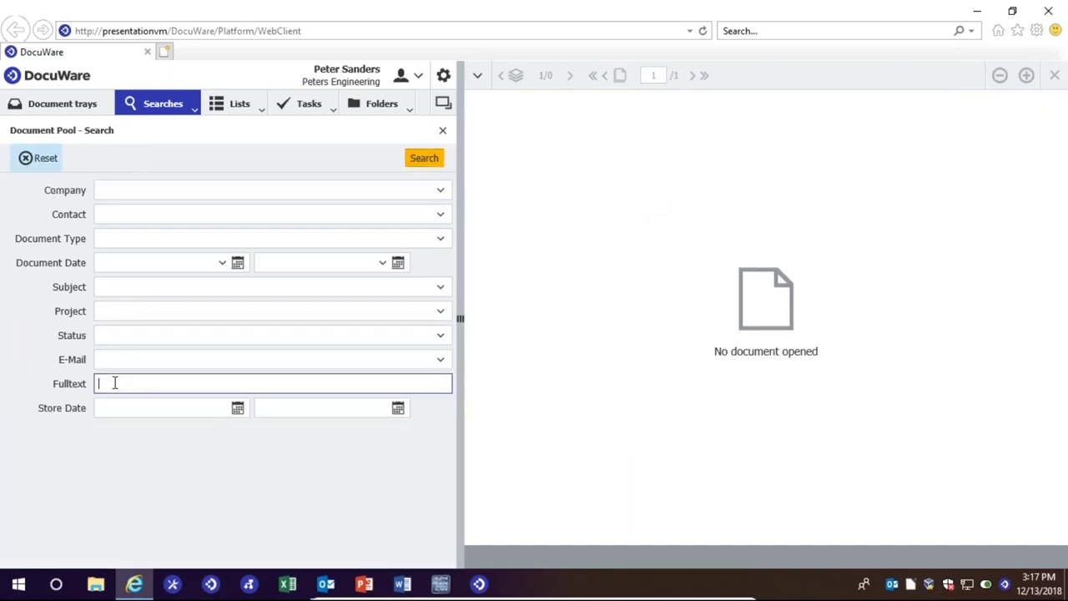
{"action": "type", "text": "Layout"}
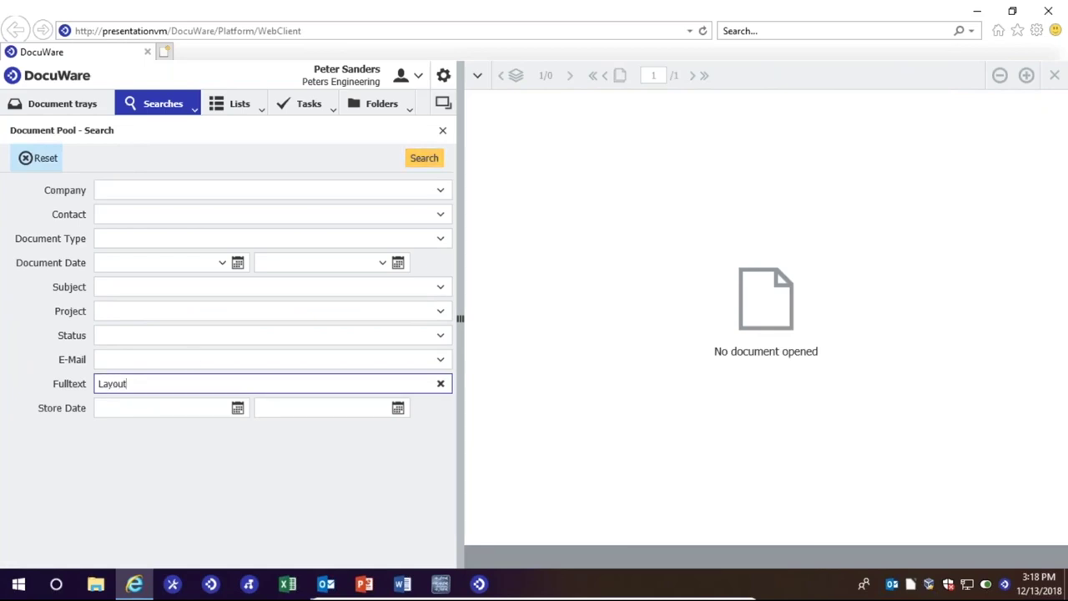
{"action": "left_click", "coordinate": [424, 157]}
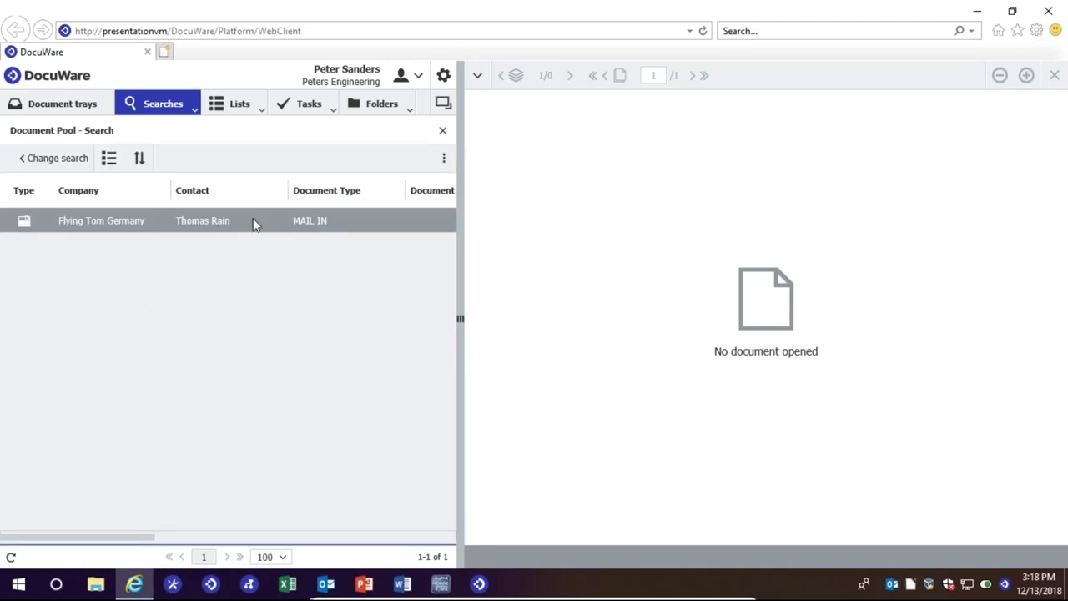
Open the document found by the full-text search and examine the plan's title block for the word "Layout".
{"action": "left_click", "coordinate": [253, 221]}
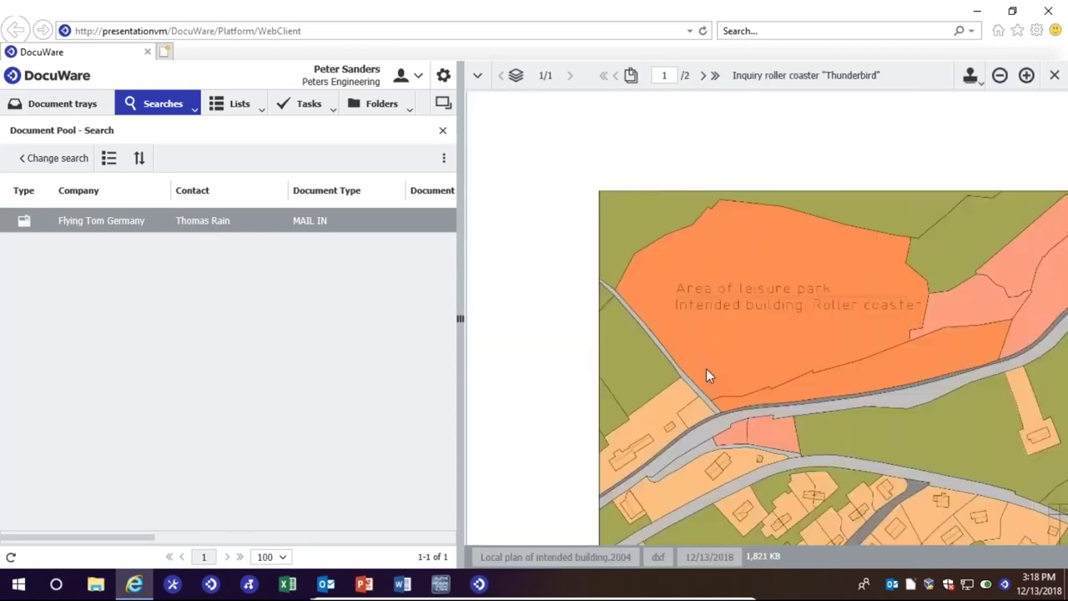
{"action": "left_click_drag", "start_coordinate": [803, 547], "coordinate": [871, 545]}
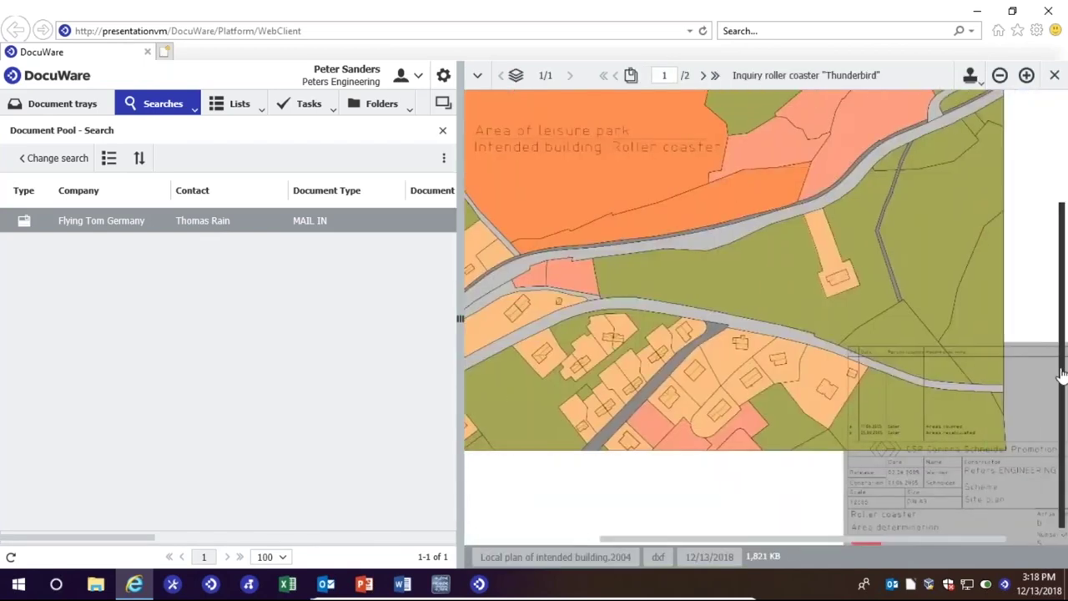
{"action": "scroll", "coordinate": [1049, 448], "scroll_direction": "down", "scroll_amount": 1}
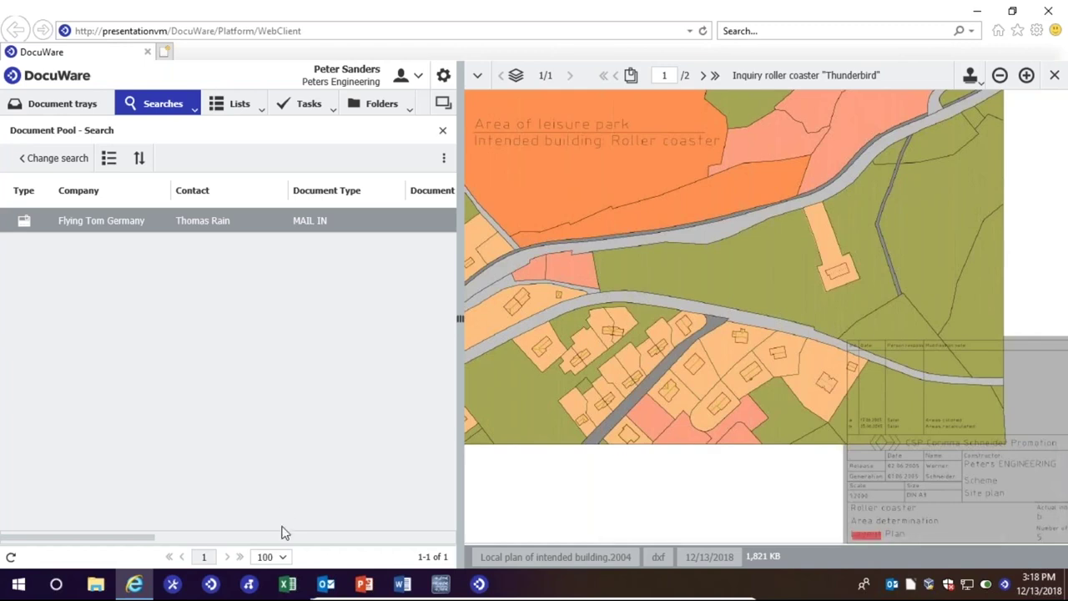
Switch back to the Outlook inbox.
{"action": "mouse_move", "coordinate": [329, 590]}
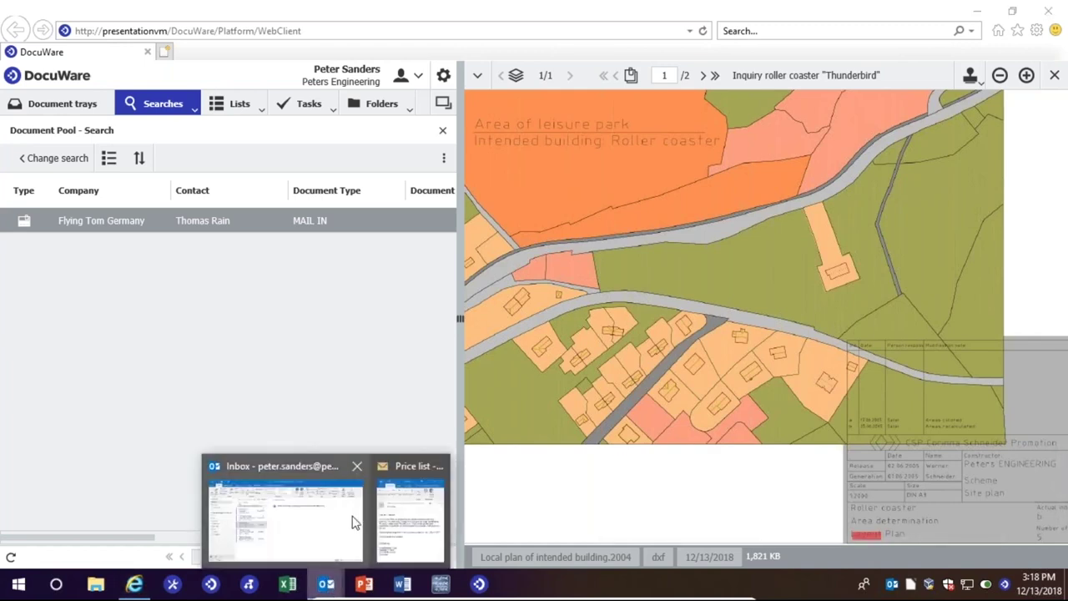